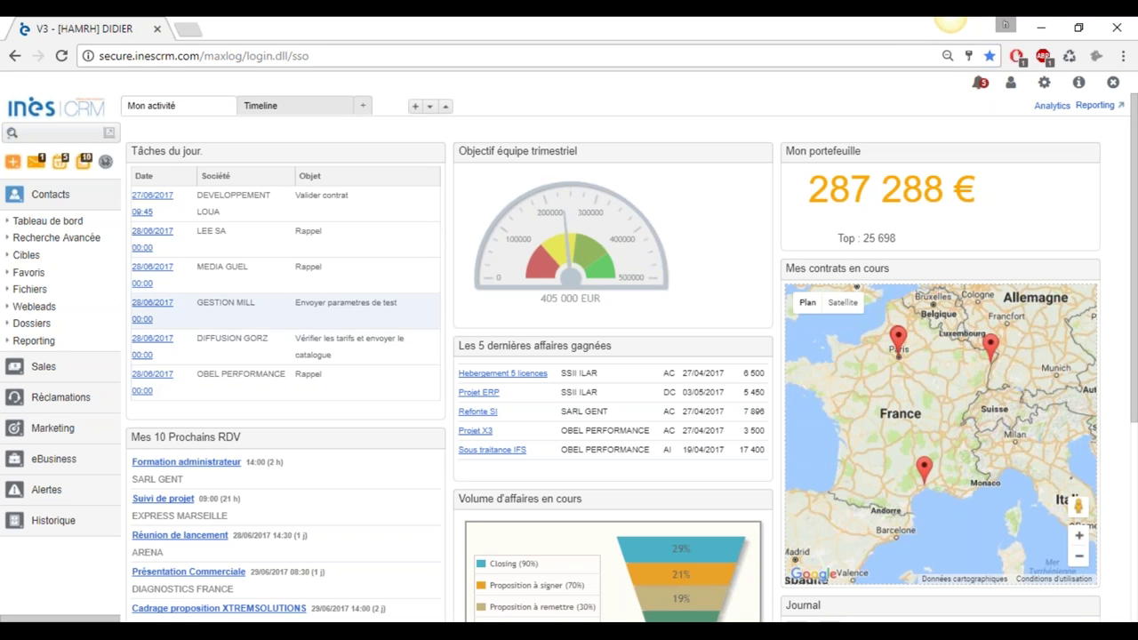
- Review the dashboard's tasks, upcoming appointments, quarterly team target, portfolio and sales funnel
scroll(393, 419, "down", 1)
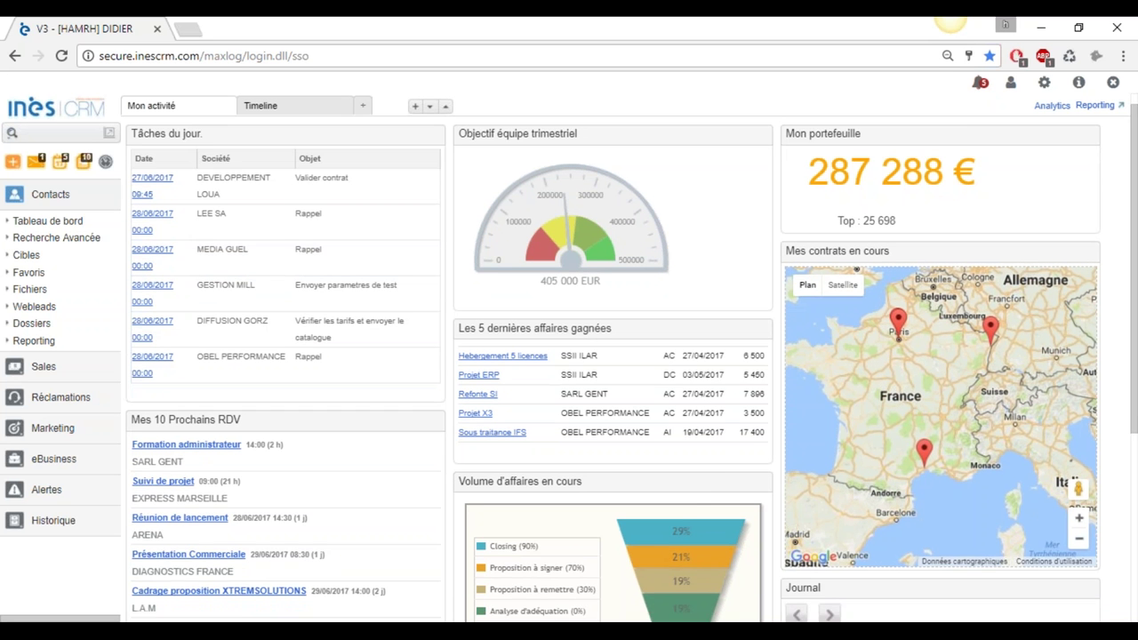
scroll(289, 480, "down", 1)
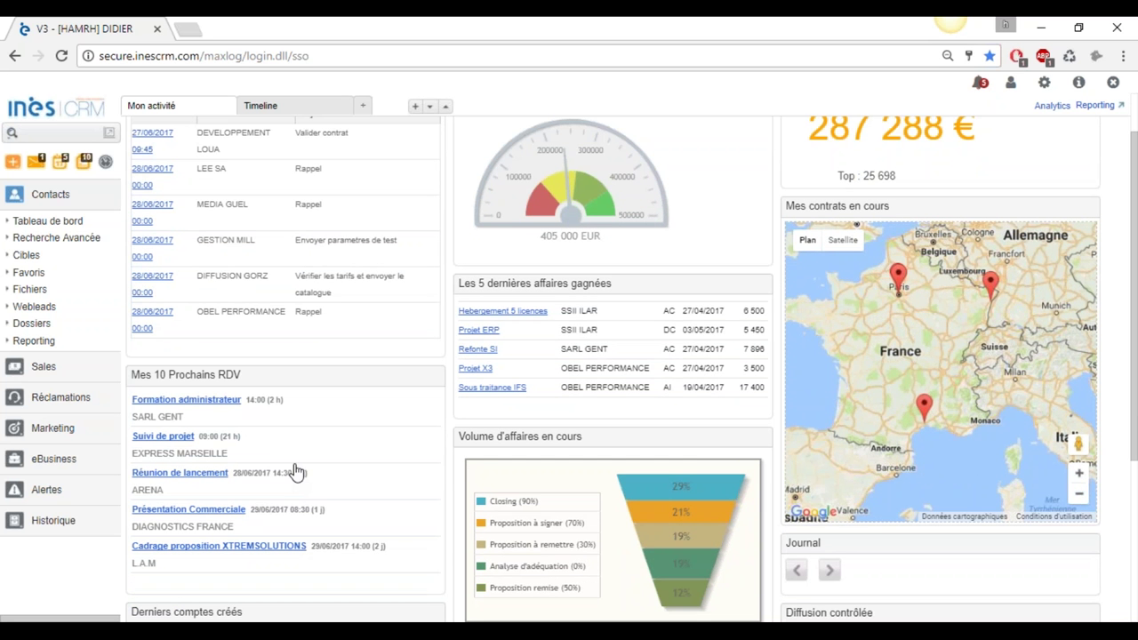
scroll(345, 430, "up", 1)
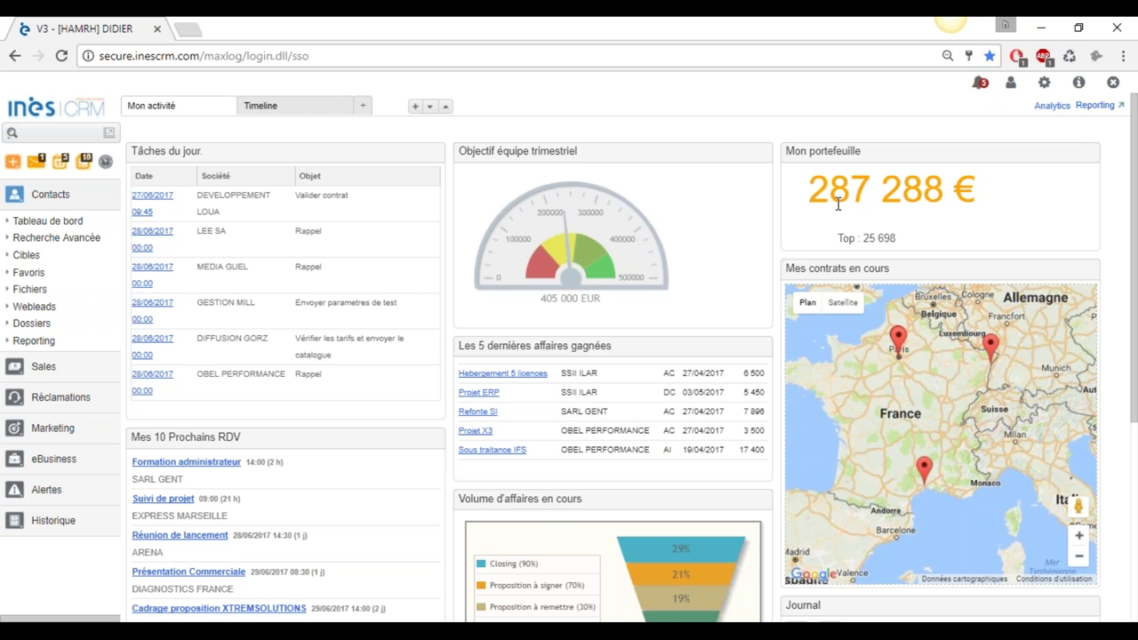
scroll(622, 444, "down", 2)
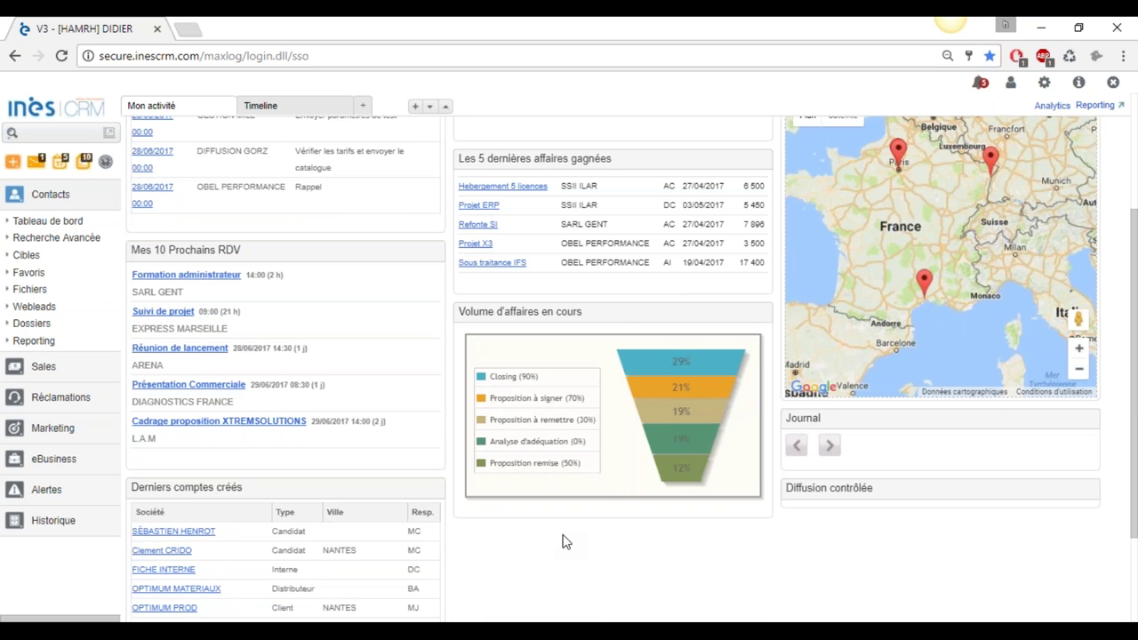
scroll(565, 542, "up", 2)
- Open the agenda in its weekly view and switch to it
mouse_move(44, 167)
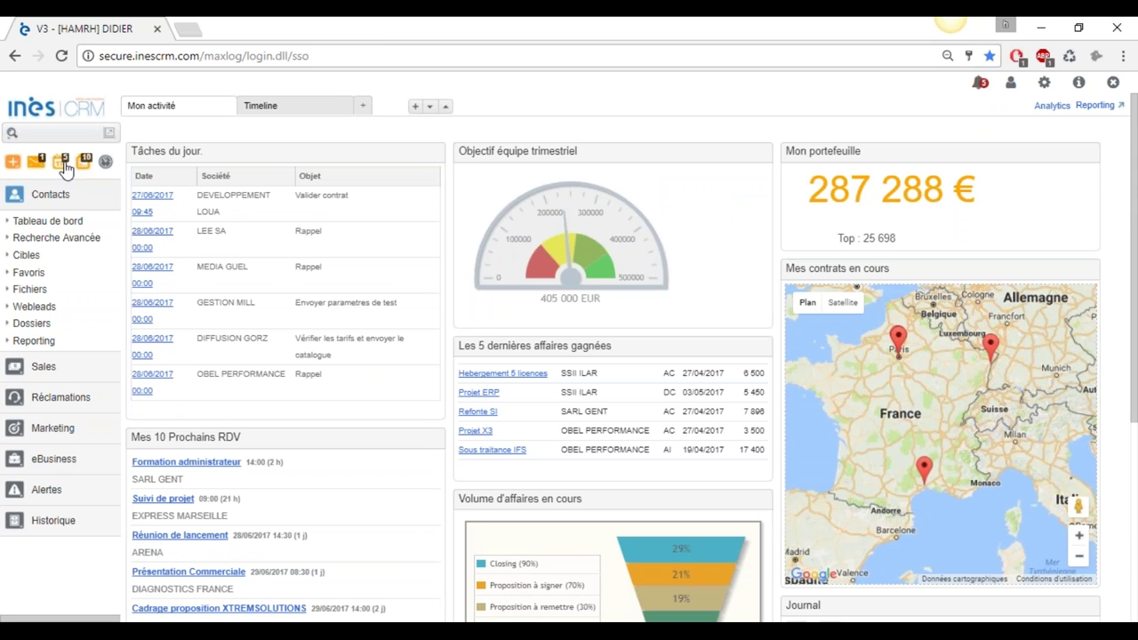
left_click(36, 205)
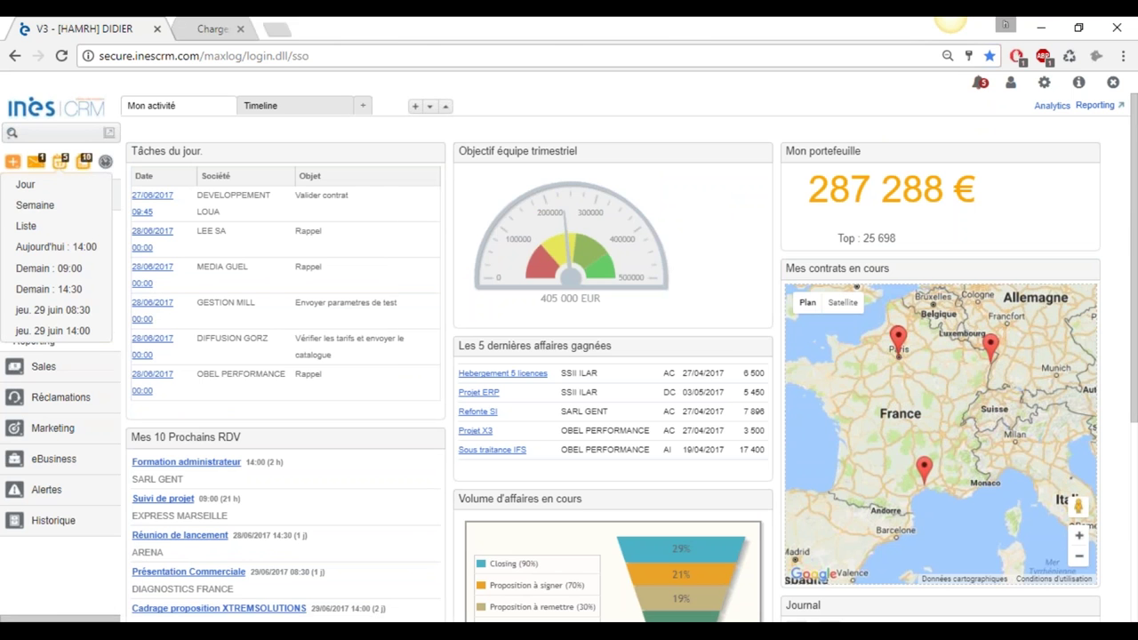
left_click(226, 22)
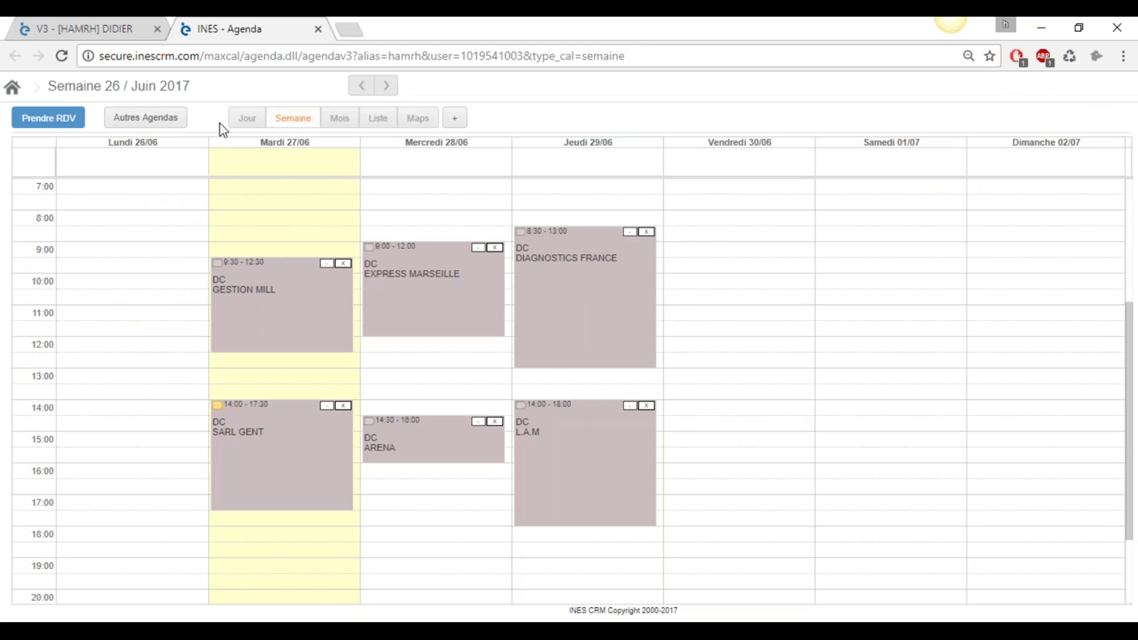
- Choose the "Environnement Société" group under other agendas and display it
left_click(147, 118)
left_click(511, 343)
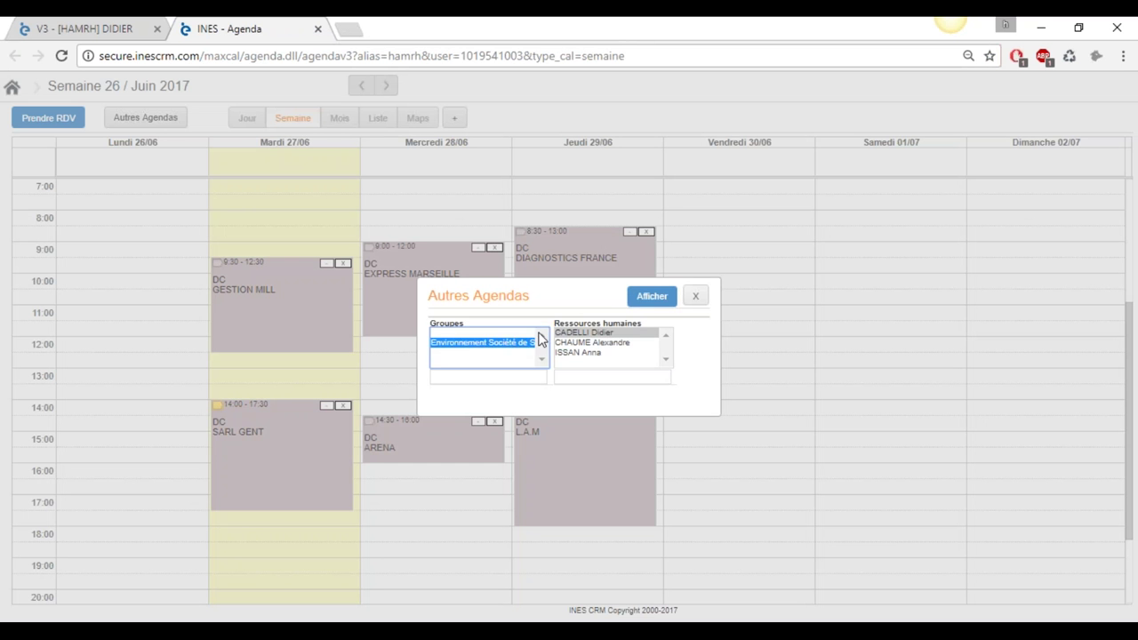
left_click(652, 296)
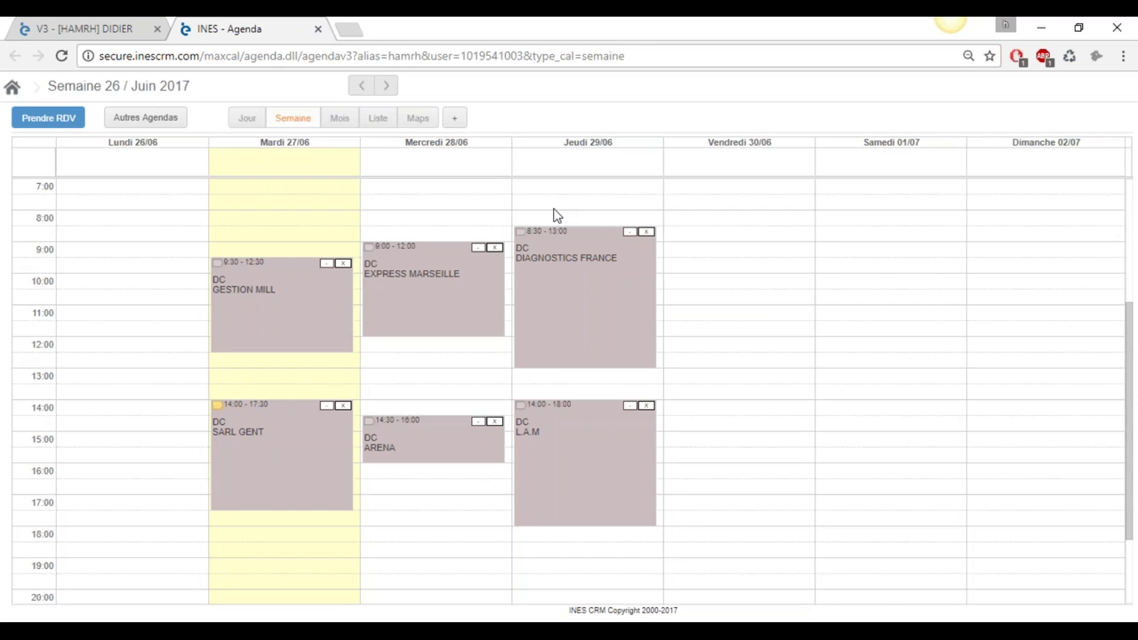
- Return to the CRM page and filter the activities list to tasks and calls only, leaving out appointments
left_click(131, 33)
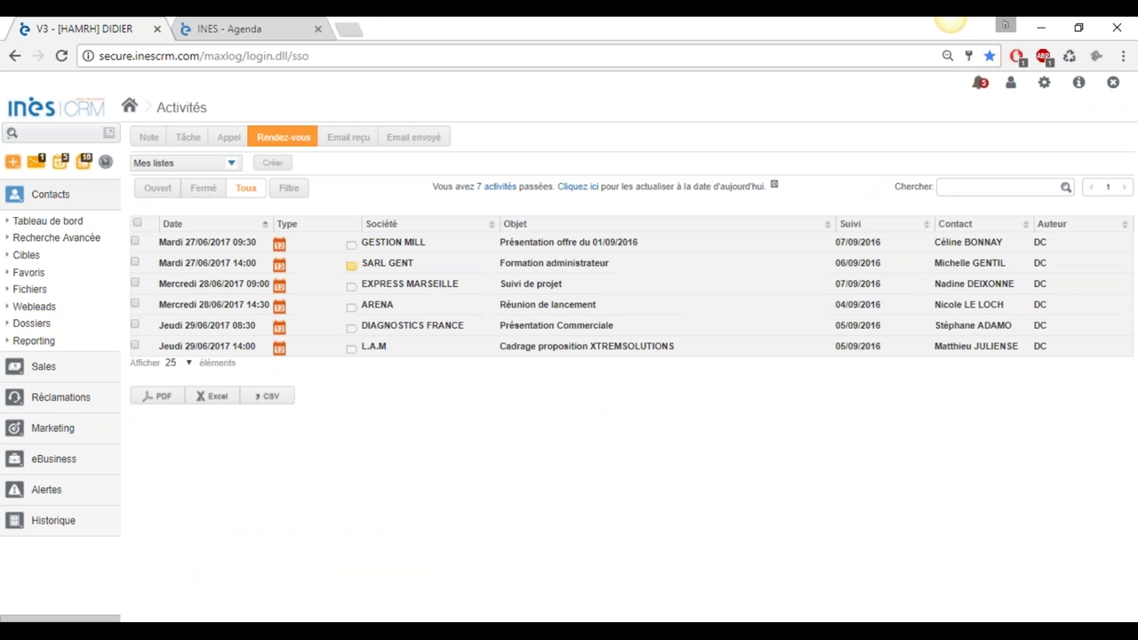
left_click(217, 143)
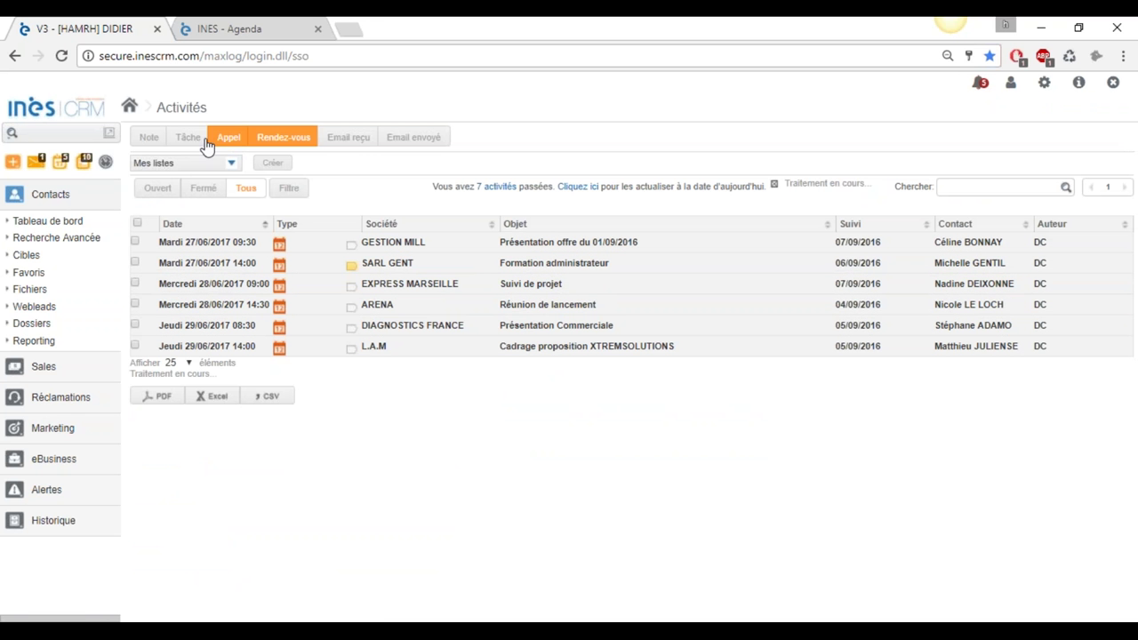
left_click(190, 142)
left_click(285, 138)
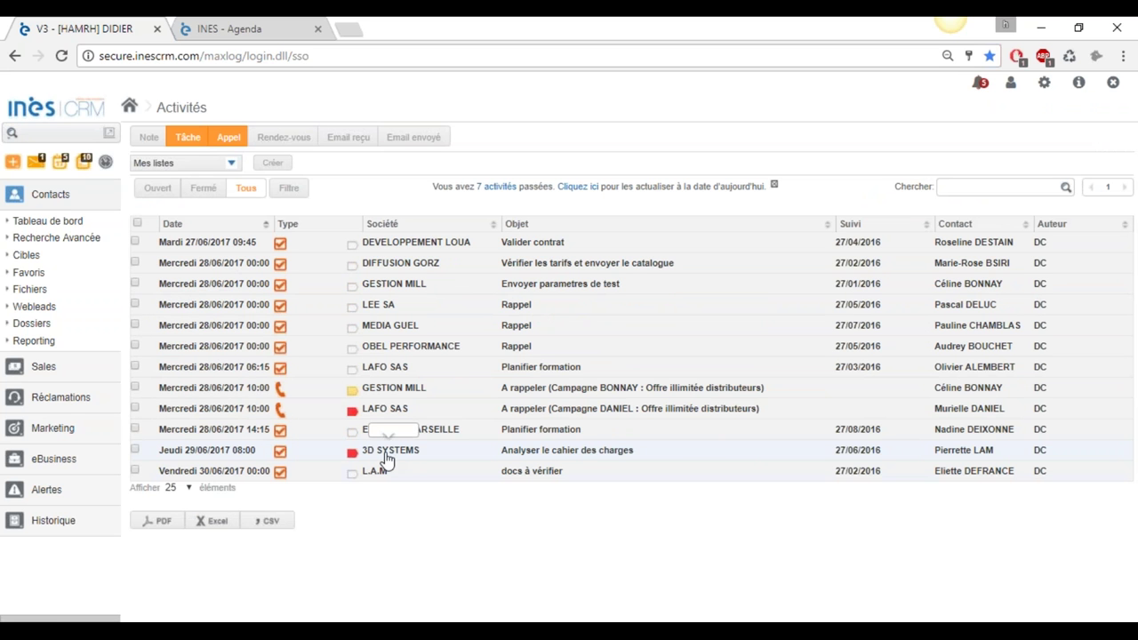
- Search for "syst", open the 3D SYSTEMS client record and review its company details
mouse_move(388, 457)
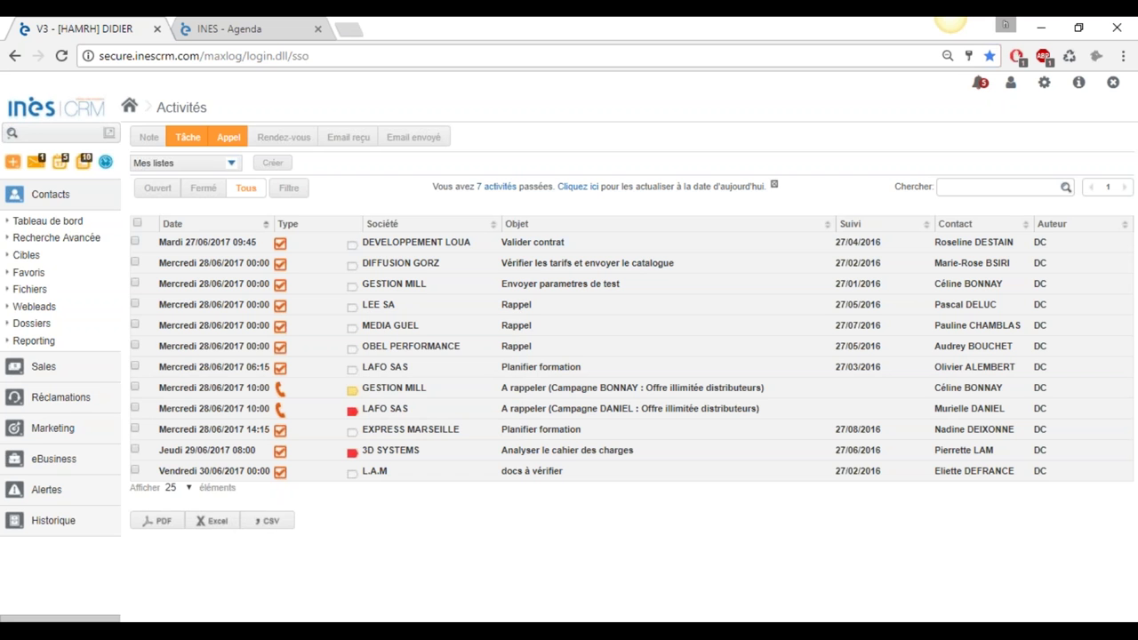
type("yst")
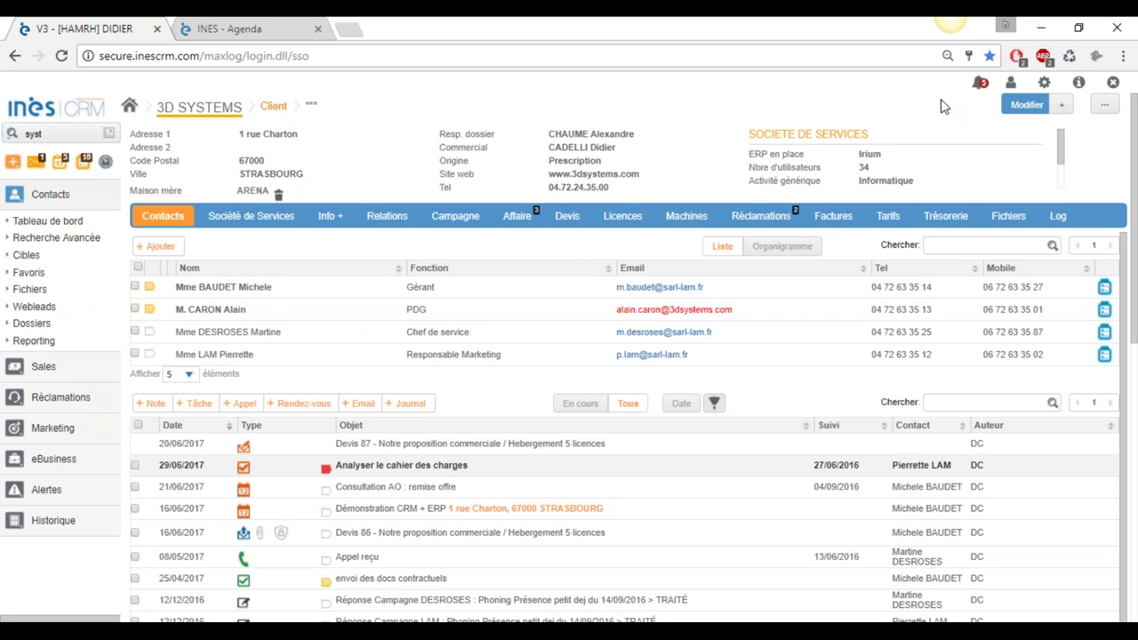
scroll(898, 160, "down", 1)
scroll(893, 160, "up", 1)
left_click(872, 157)
left_click(1005, 165)
scroll(1004, 166, "down", 1)
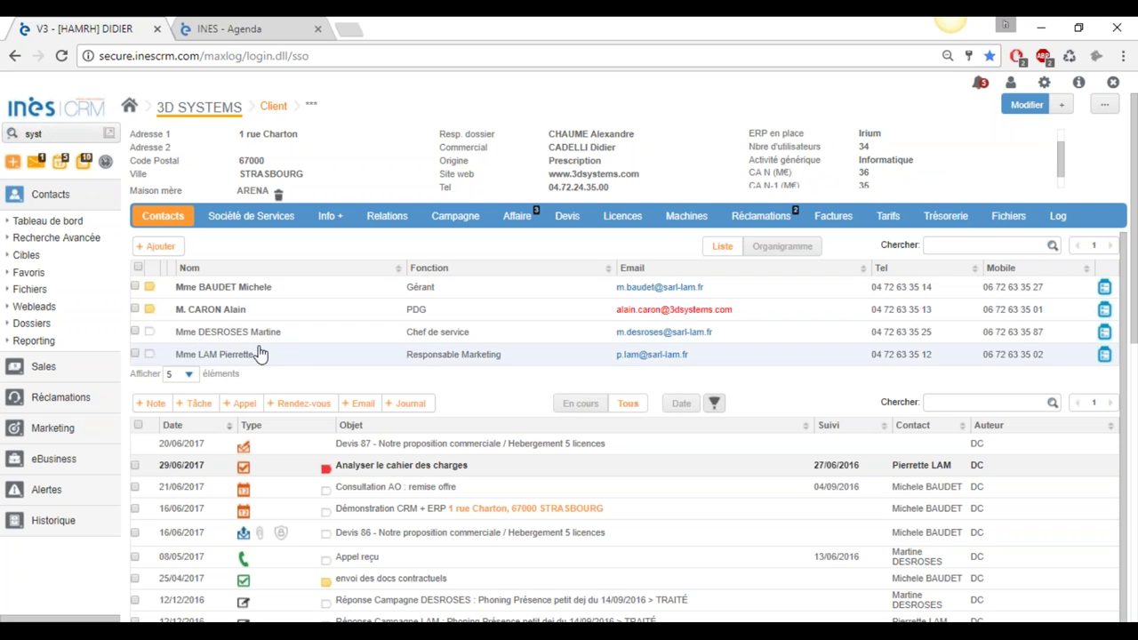
- Examine the contacts and the activity history of 3D SYSTEMS
scroll(533, 576, "down", 1)
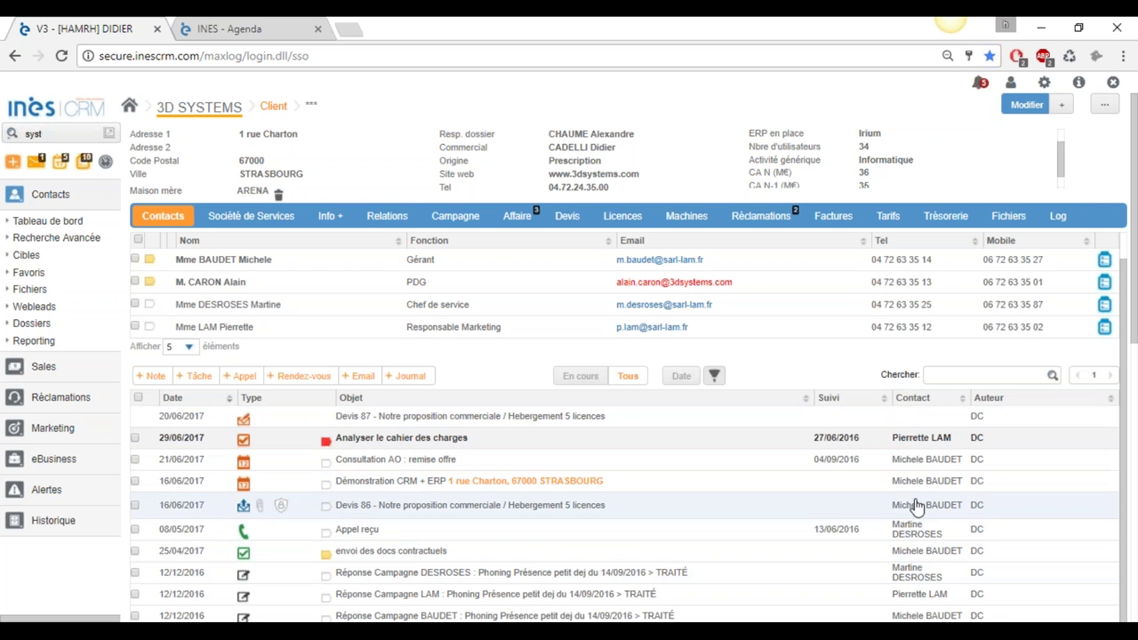
scroll(993, 513, "down", 3)
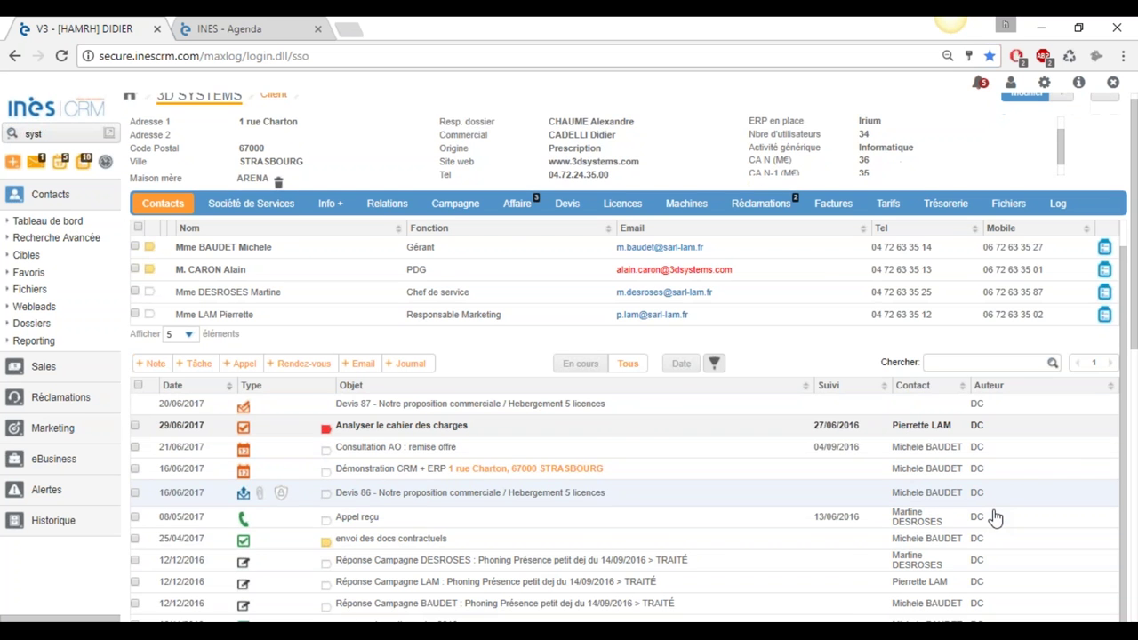
scroll(960, 508, "down", 1)
scroll(938, 503, "up", 5)
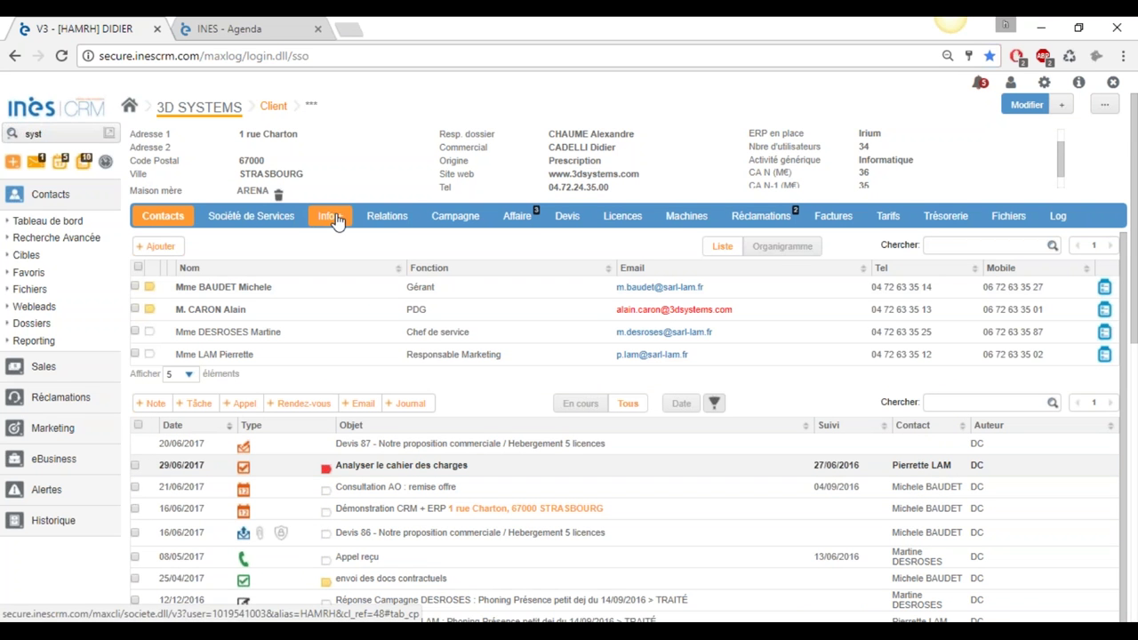
- Look through the client's relations and campaigns and open the Emailing Newsletter client campaign
left_click(381, 218)
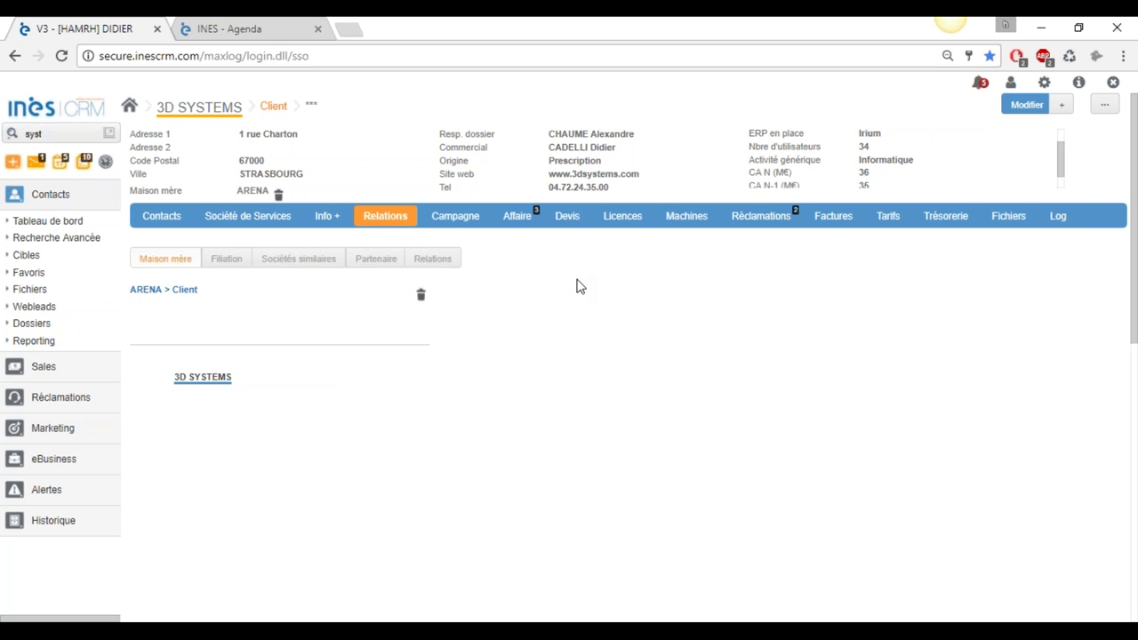
left_click(454, 218)
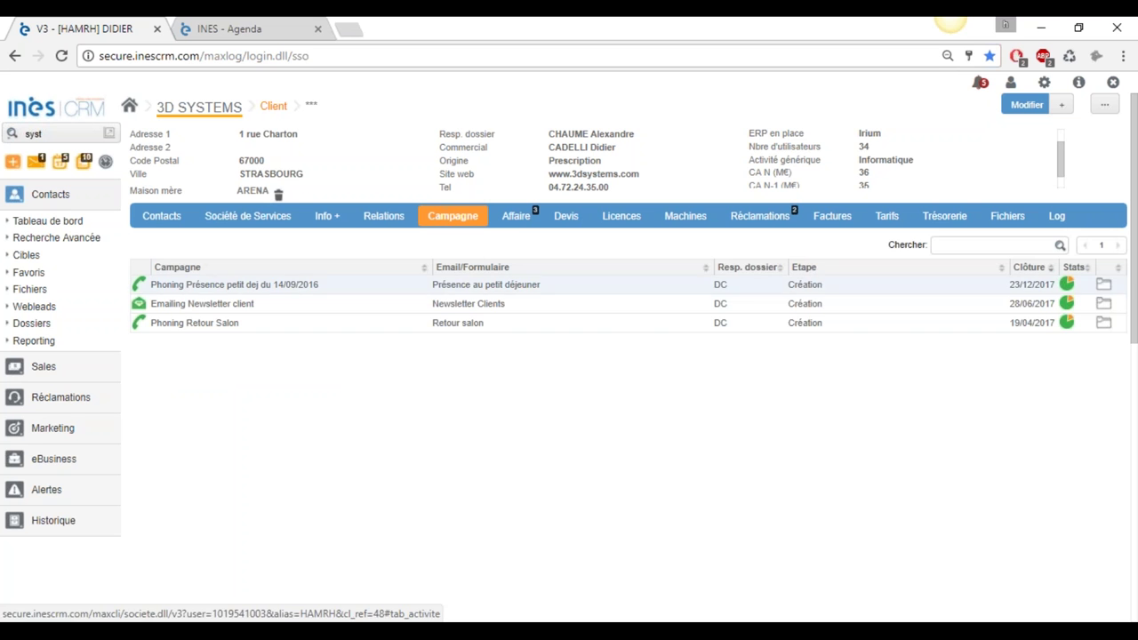
left_click(1067, 304)
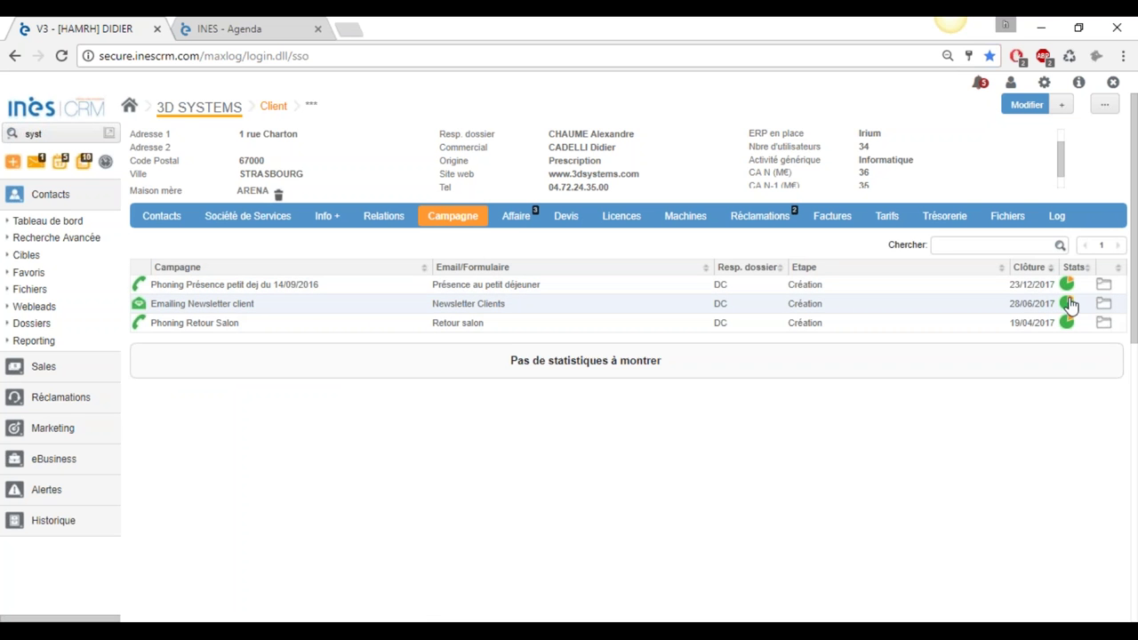
left_click(242, 305)
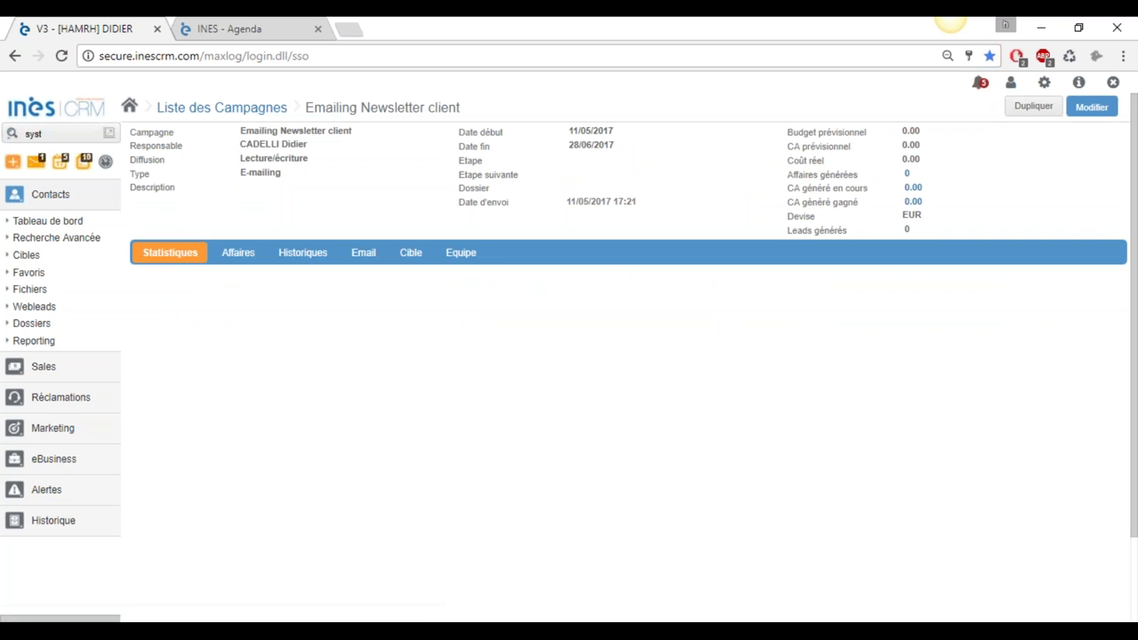
- Preview the newsletter email sent in the campaign and go back to the campaign's statistics
left_click(300, 254)
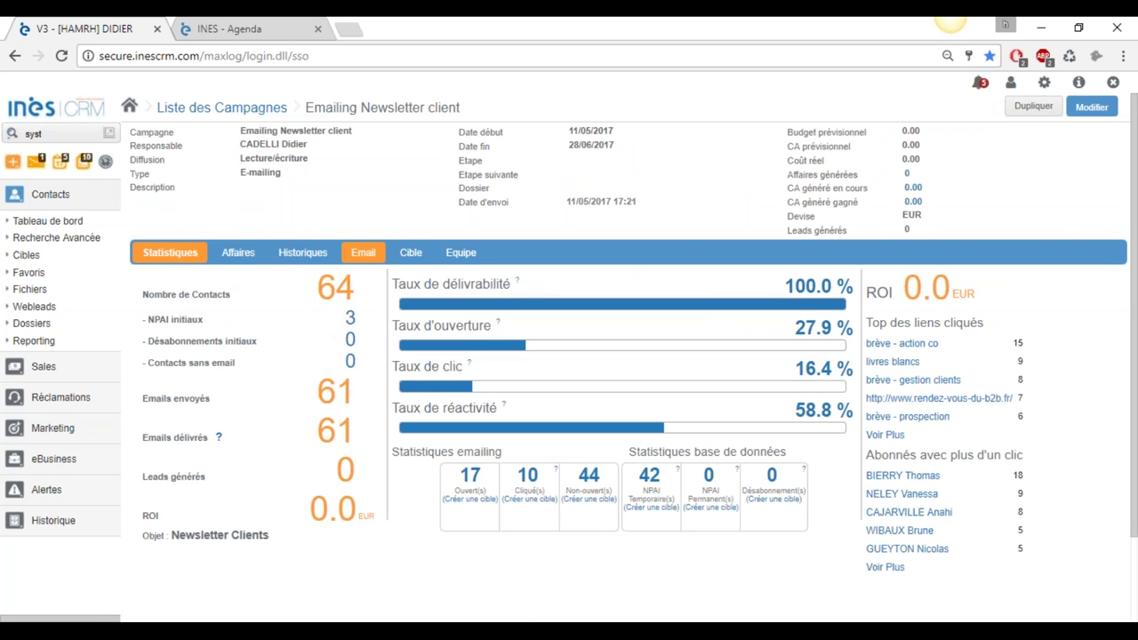
left_click(359, 252)
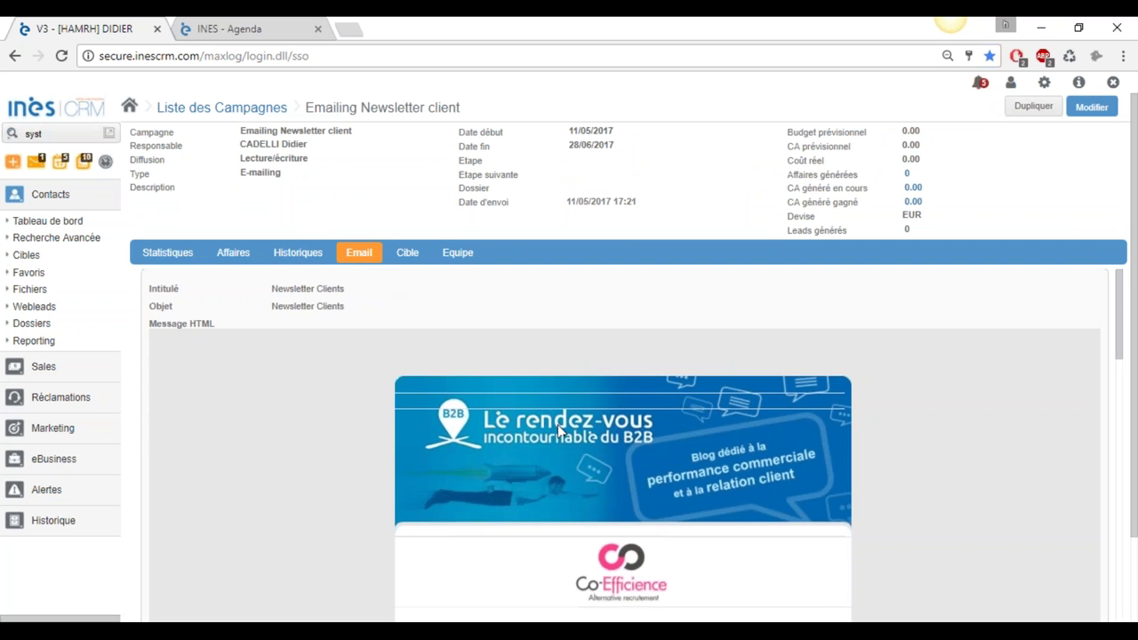
scroll(559, 422, "down", 2)
scroll(442, 411, "down", 3)
left_click(169, 252)
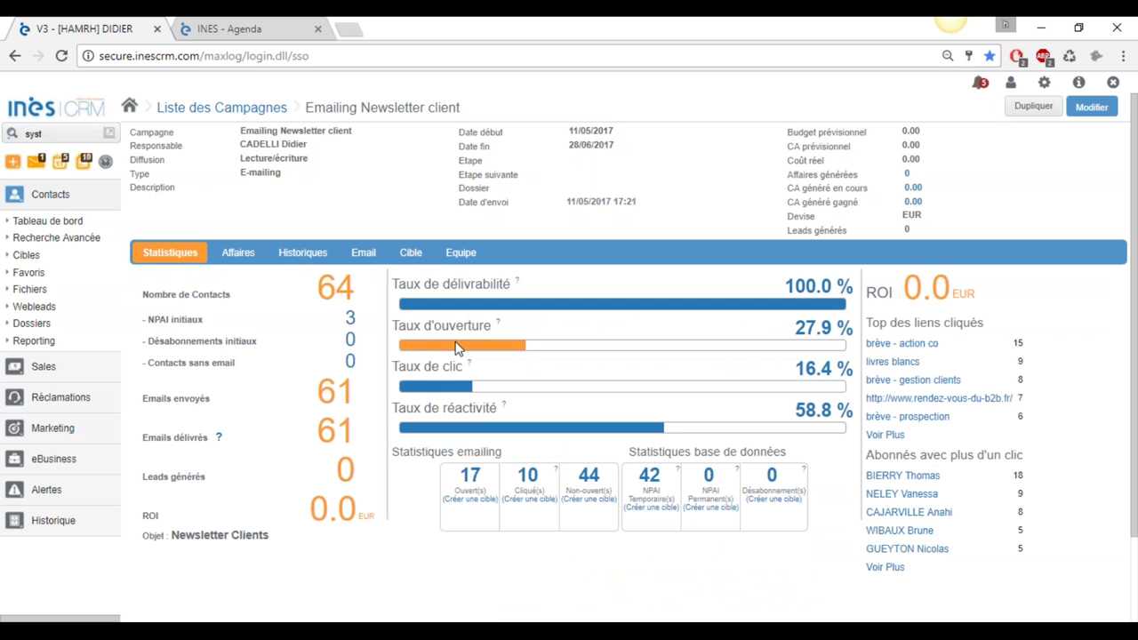
- List the contacts who clicked in the newsletter and view which links the second contact clicked
left_click(527, 481)
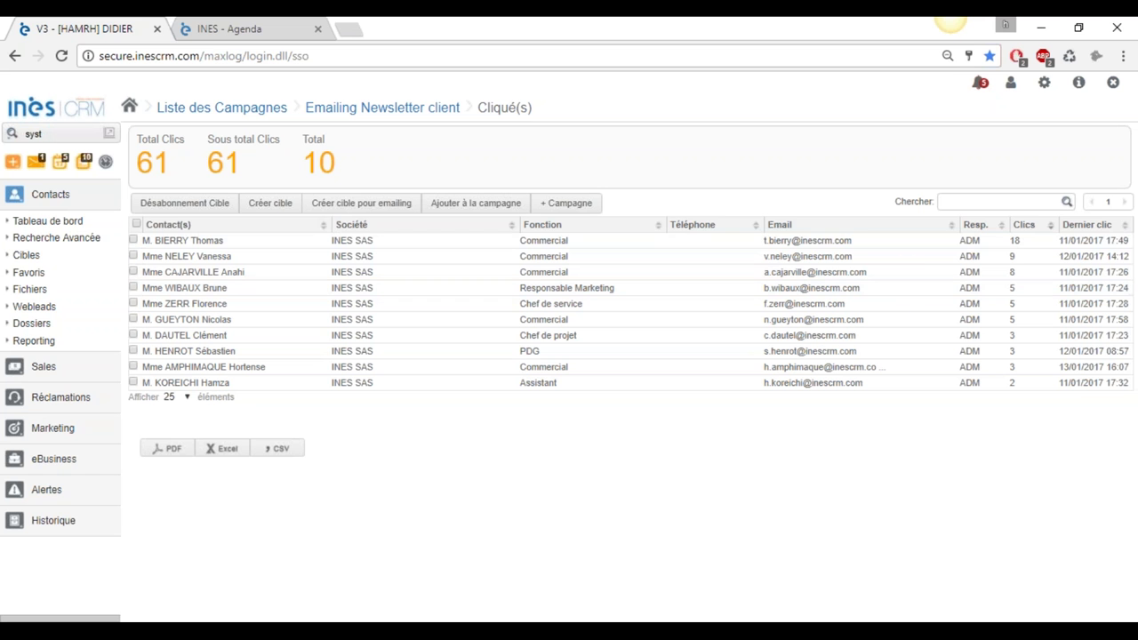
left_click(1018, 246)
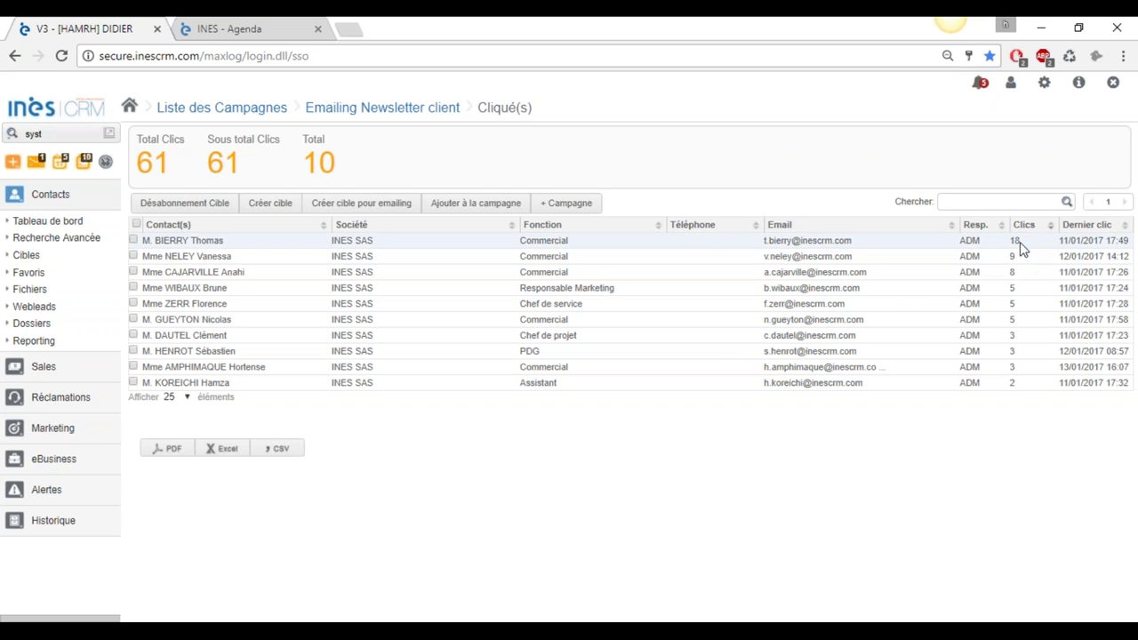
mouse_move(1012, 258)
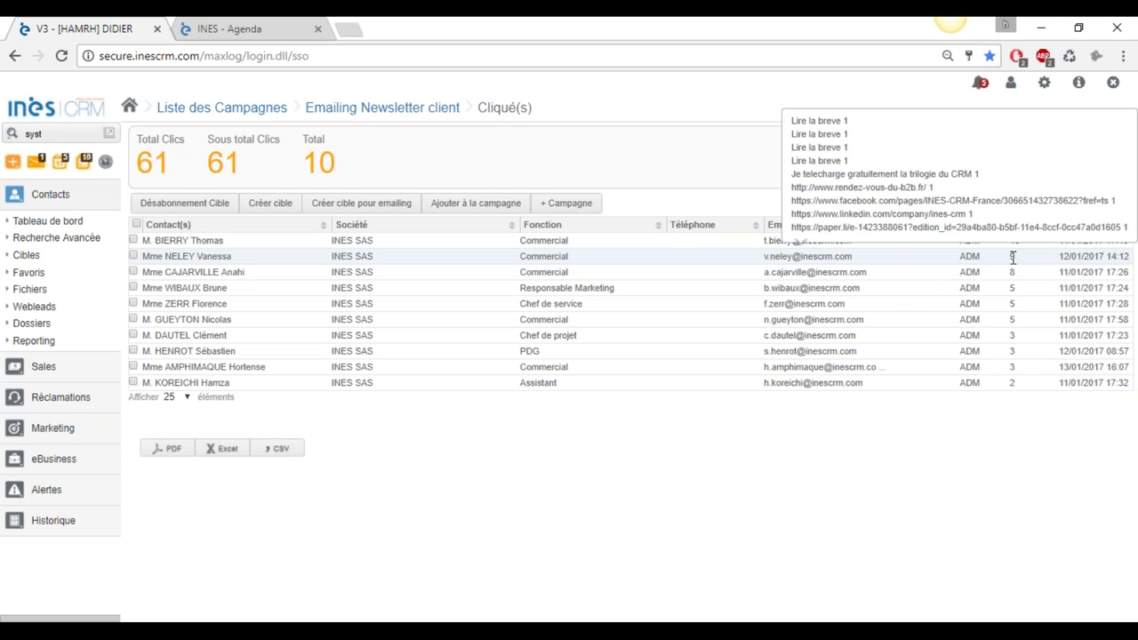
- Reopen the 3D SYSTEMS company record from the history of recently viewed items
left_click(53, 520)
left_click(50, 404)
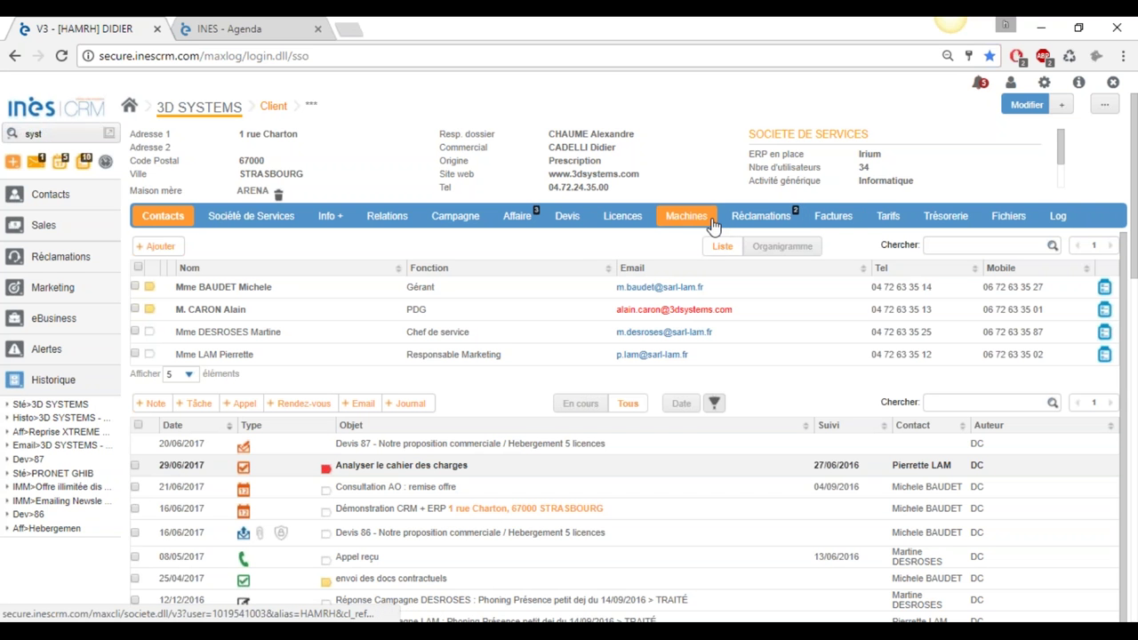
- Open the sales deals list and examine the stages, probabilities, signature dates and amounts
left_click(76, 228)
left_click(40, 254)
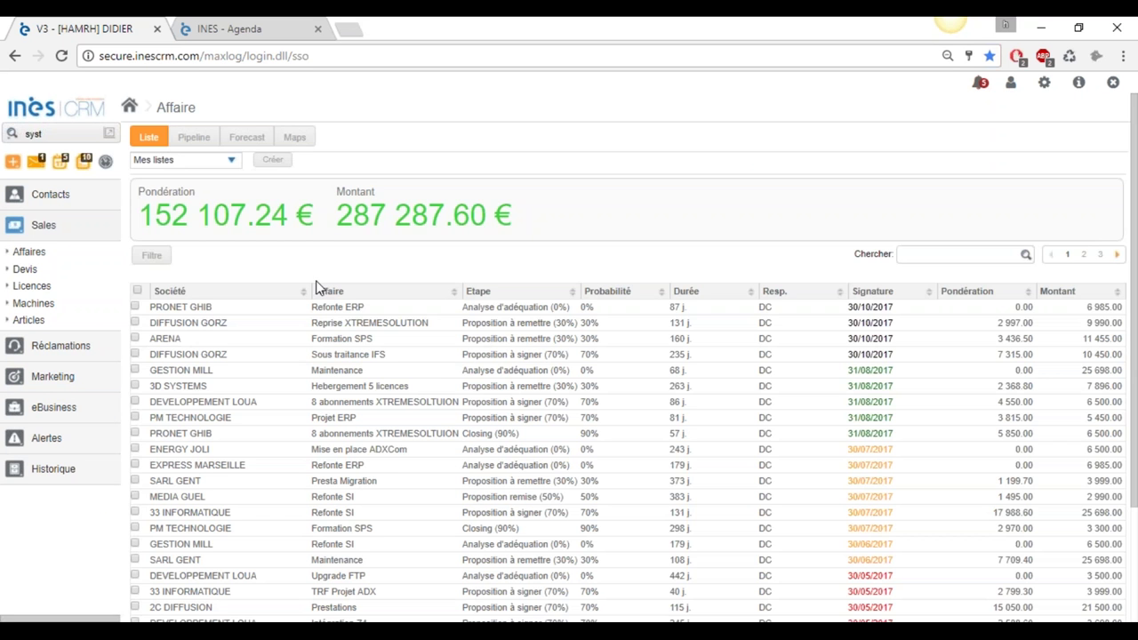
scroll(318, 297, "down", 1)
scroll(399, 368, "down", 1)
scroll(395, 374, "down", 1)
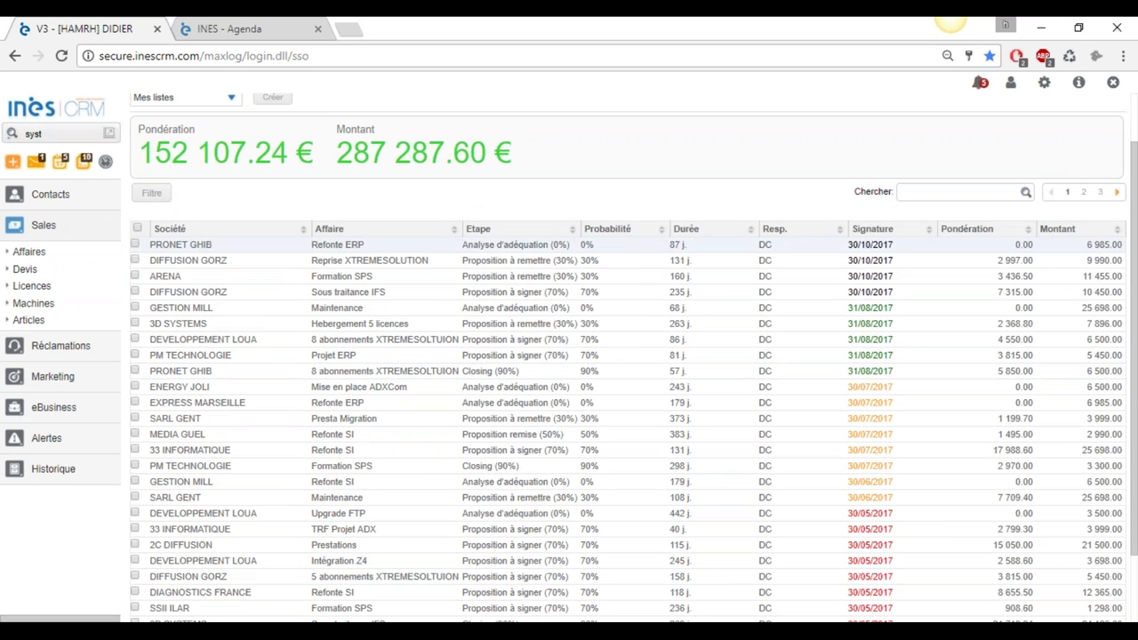
scroll(495, 287, "up", 3)
scroll(438, 212, "up", 1)
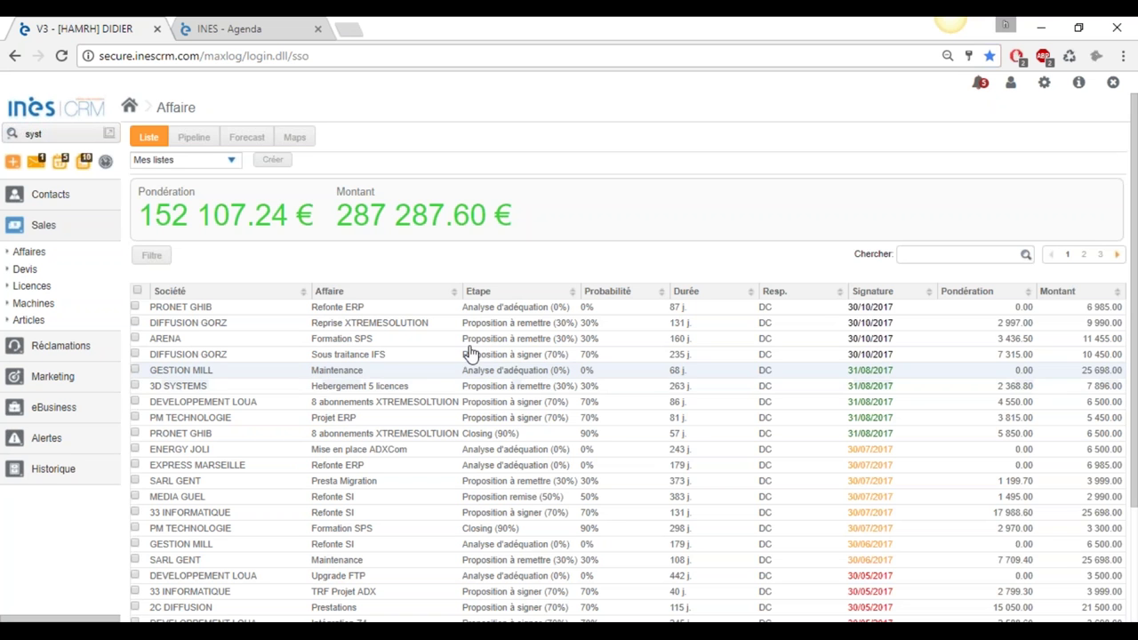
- In the deals pipeline, move DIAGNOSTICS FRANCE's Refonte SI to Proposition remise (50%) and GESTION MILL's Refonte SI to Proposition à remettre (30%)
left_click(209, 139)
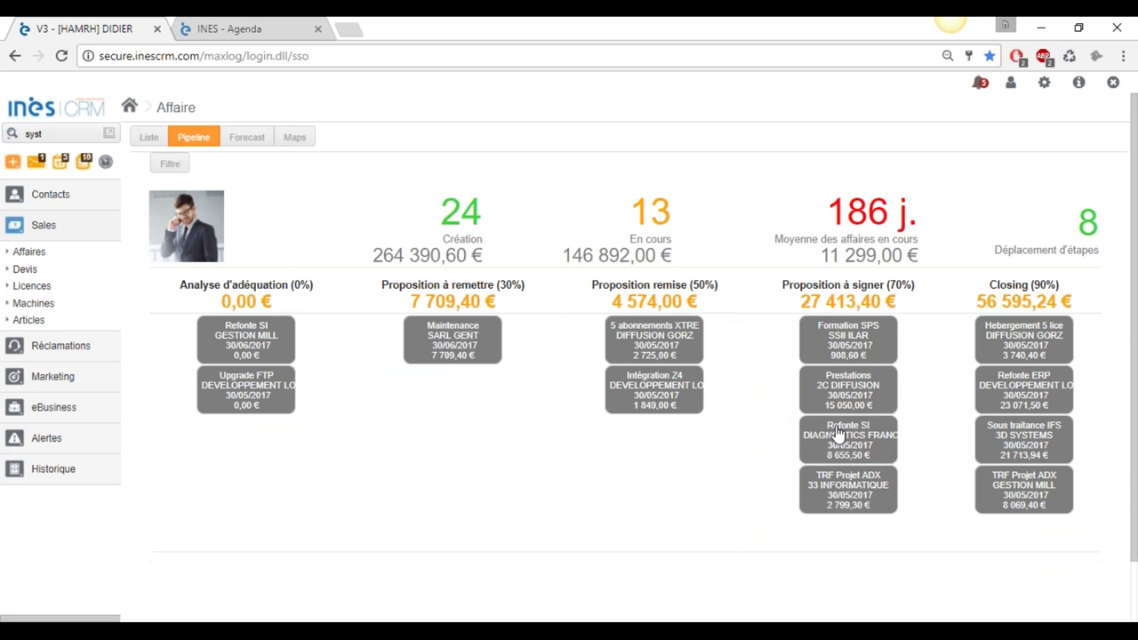
left_click_drag(835, 433, 655, 436)
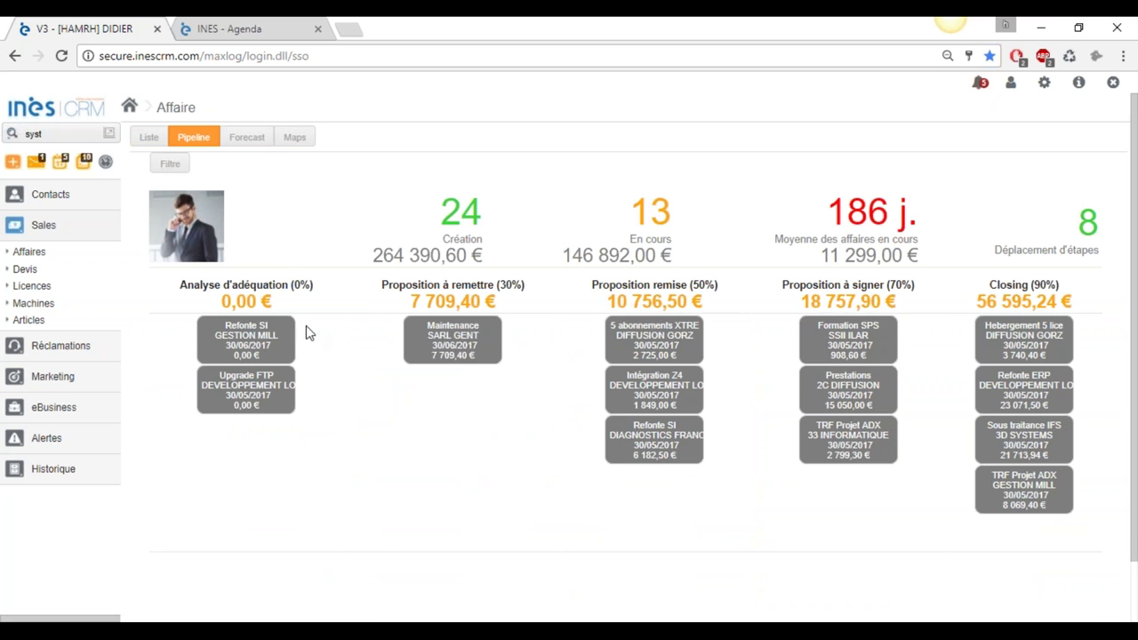
left_click_drag(285, 328, 485, 302)
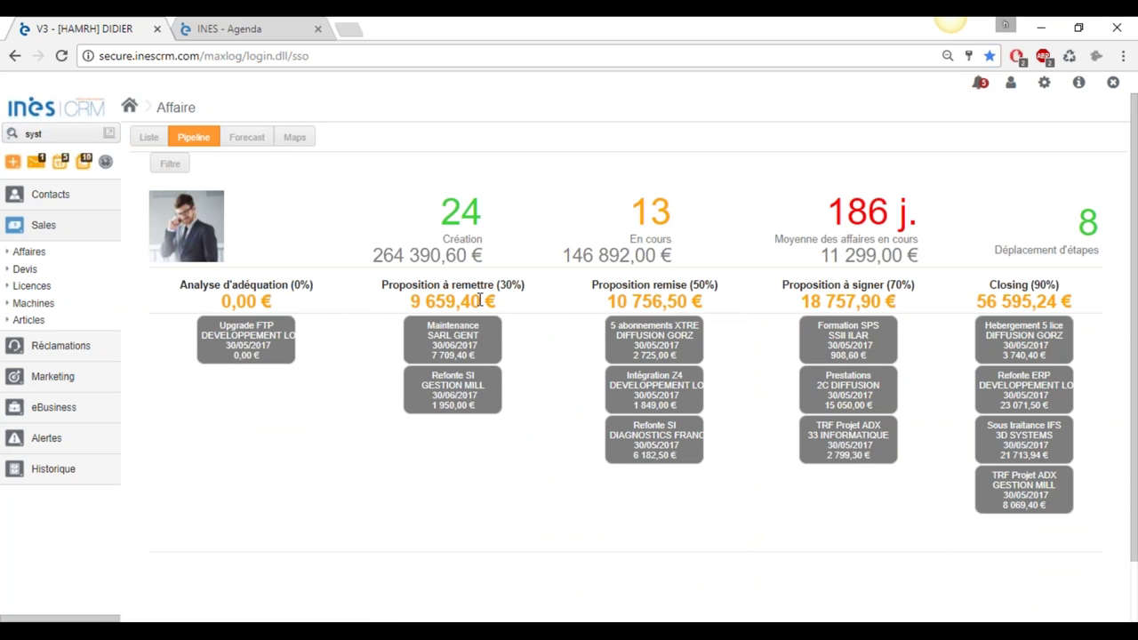
- Open the forecast of the sales deals for June 2017 and filter it to compare the monthly objectives of all the salespeople
left_click(248, 139)
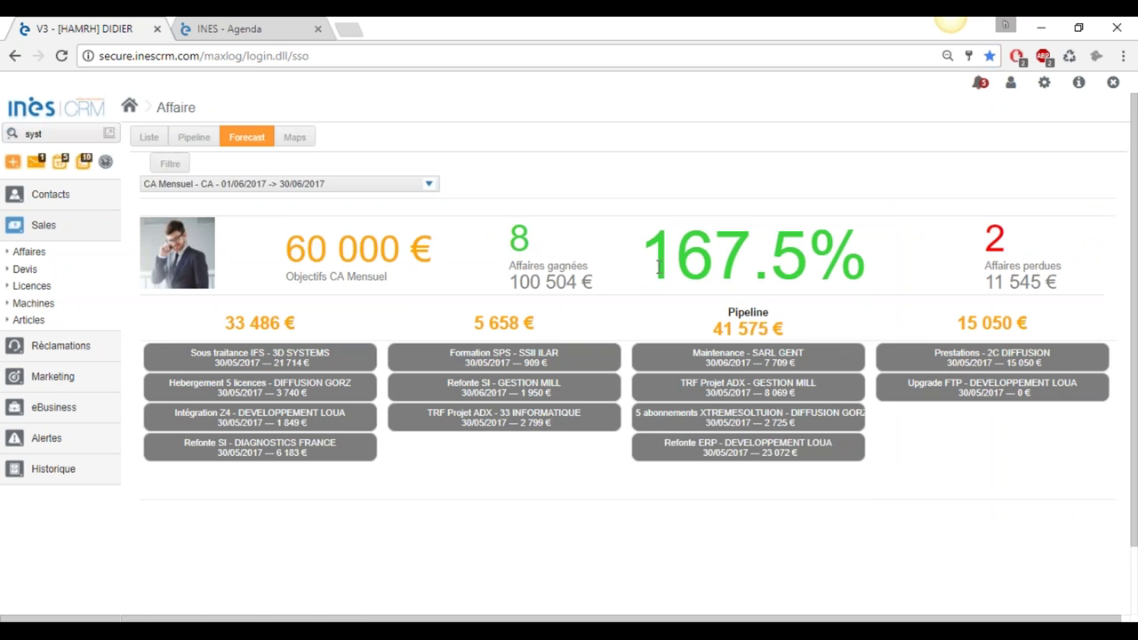
left_click_drag(655, 258, 735, 256)
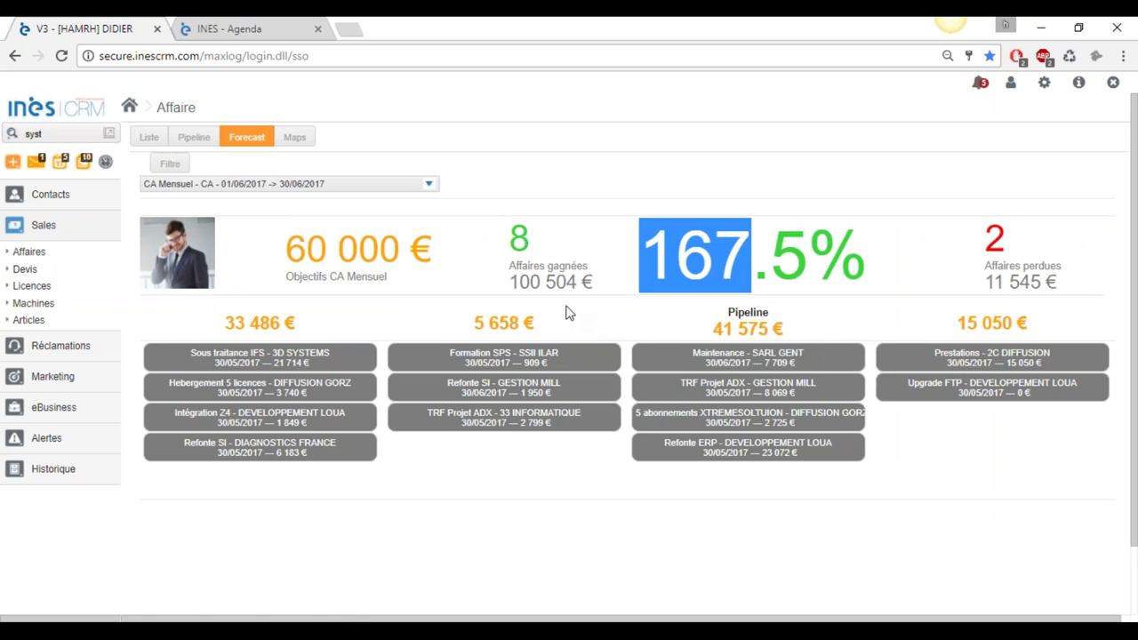
left_click(199, 187)
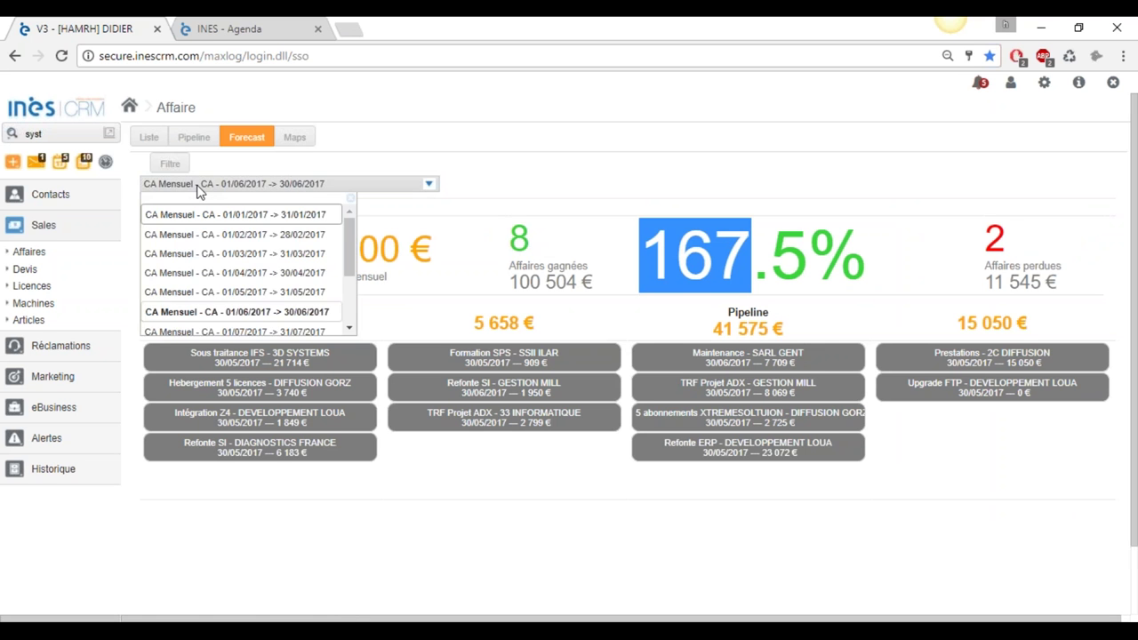
left_click(170, 163)
left_click(522, 463)
left_click(837, 344)
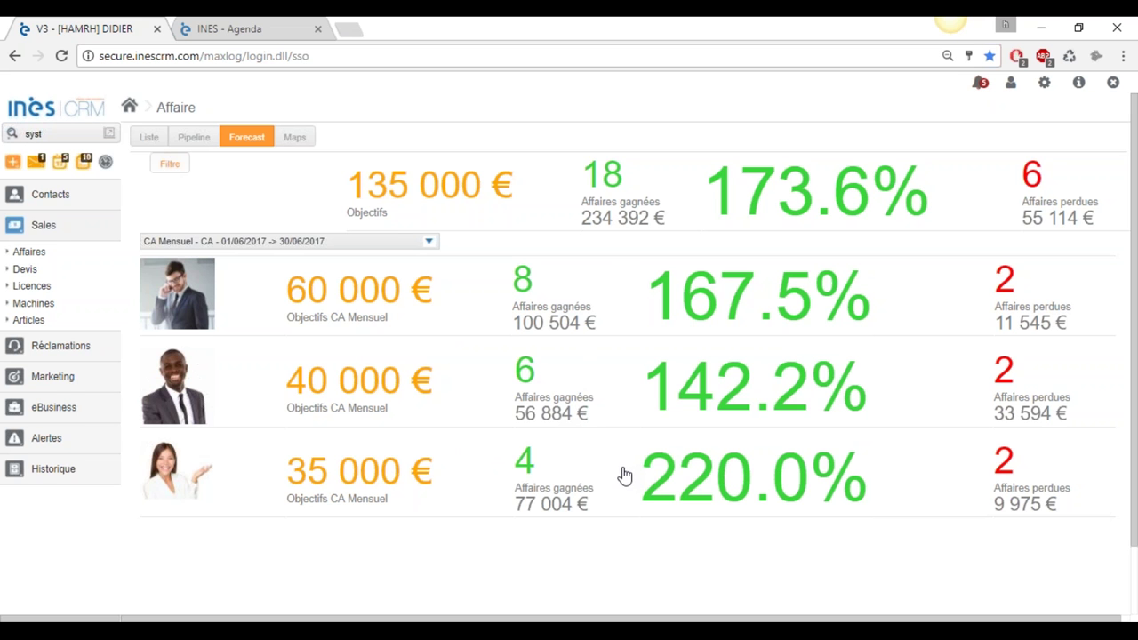
left_click(58, 345)
left_click(74, 358)
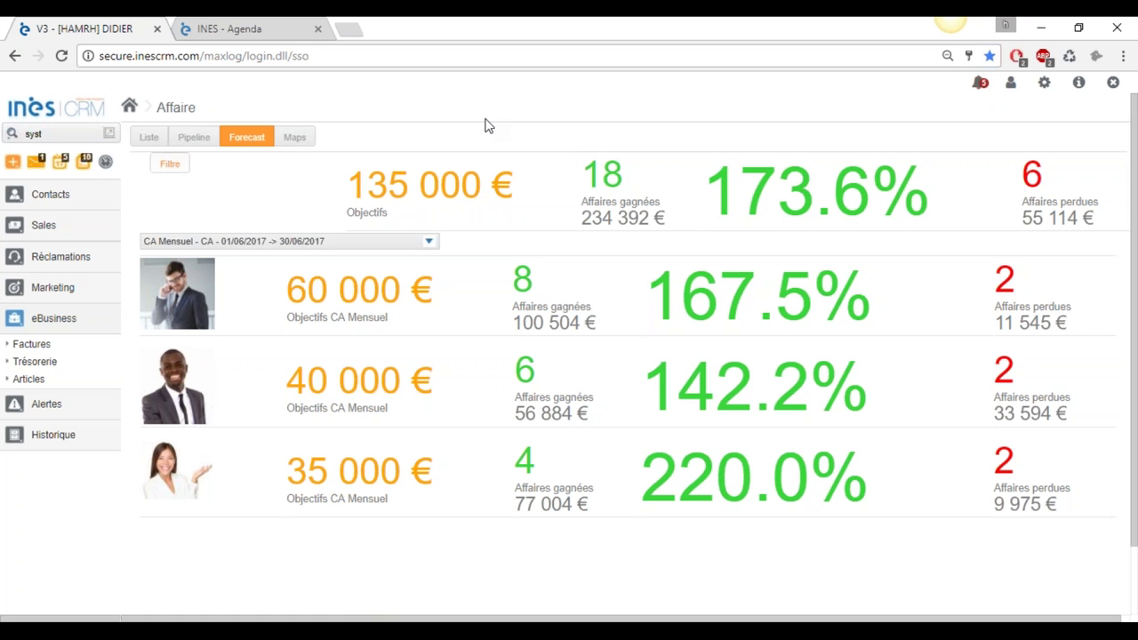
- Open the account configuration and go to the display customization of company records in Contact Manager
left_click(1044, 82)
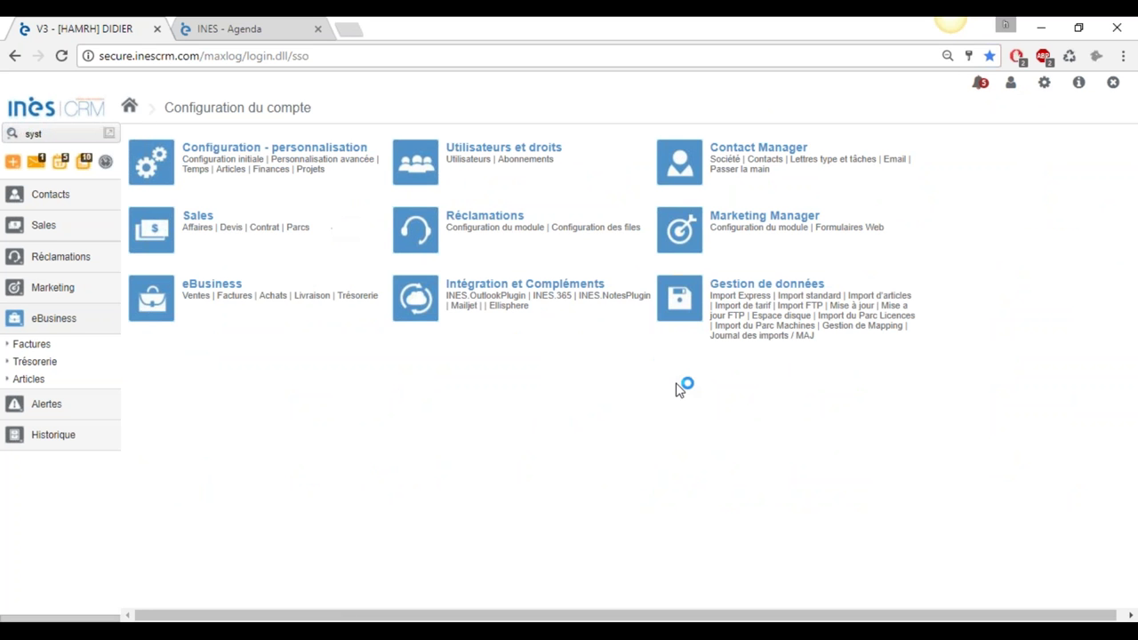
left_click(729, 169)
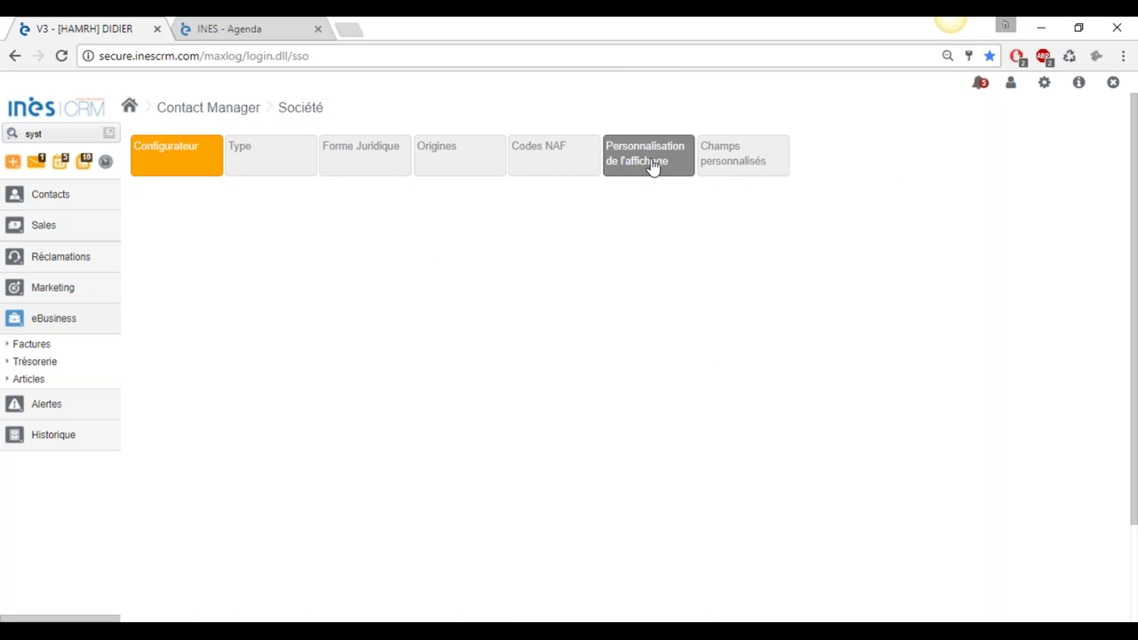
left_click(653, 165)
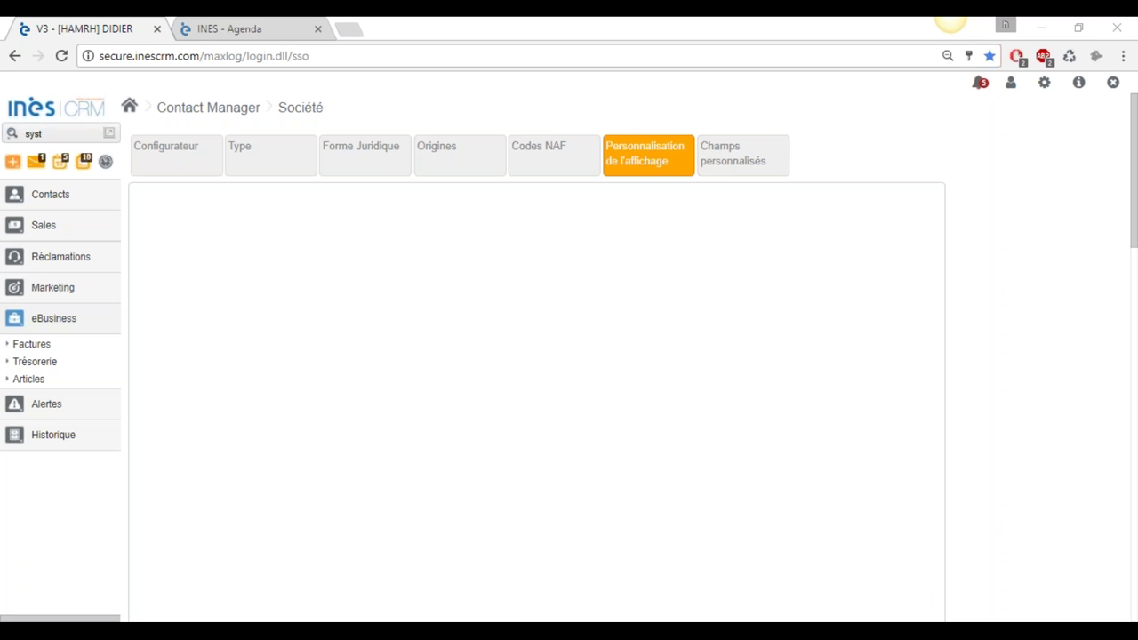
- Rearrange the company record layout with Effectif above Encours maxi in the main information block, and save the changes
left_click_drag(516, 387, 773, 451)
scroll(782, 467, "down", 1)
left_click_drag(805, 396, 557, 299)
scroll(551, 534, "down", 2)
left_click_drag(252, 415, 525, 189)
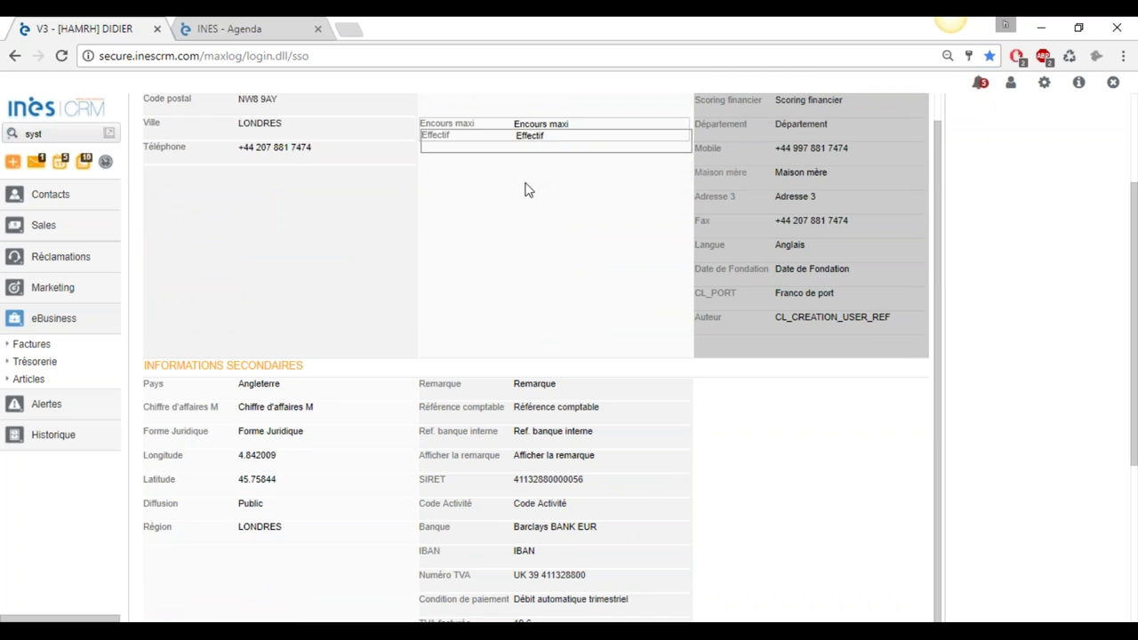
scroll(508, 238, "up", 3)
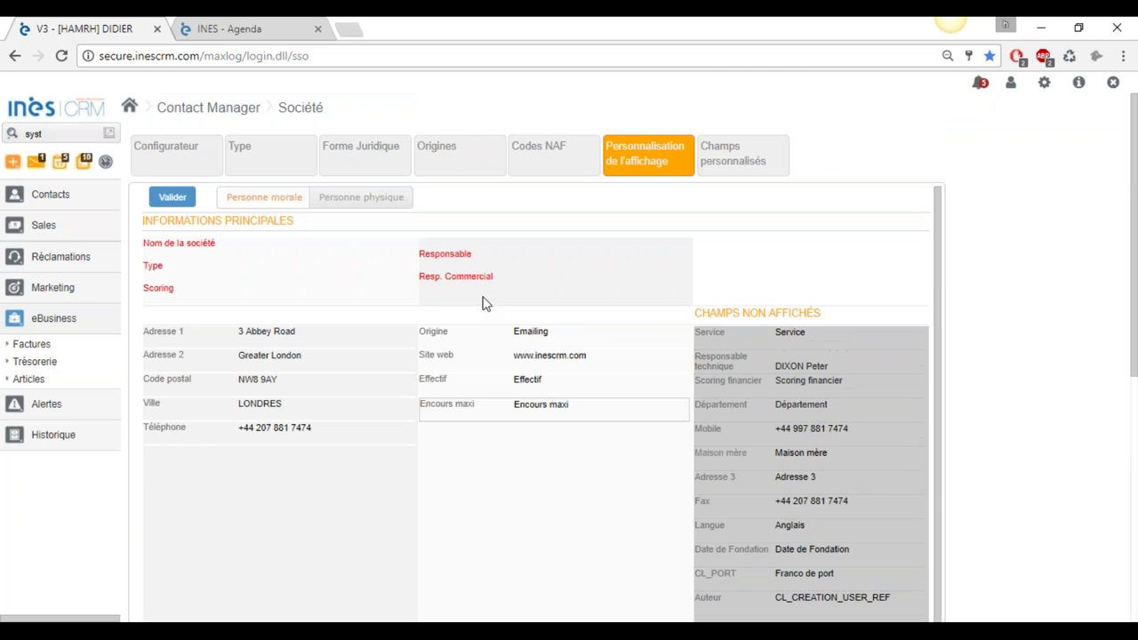
left_click(188, 202)
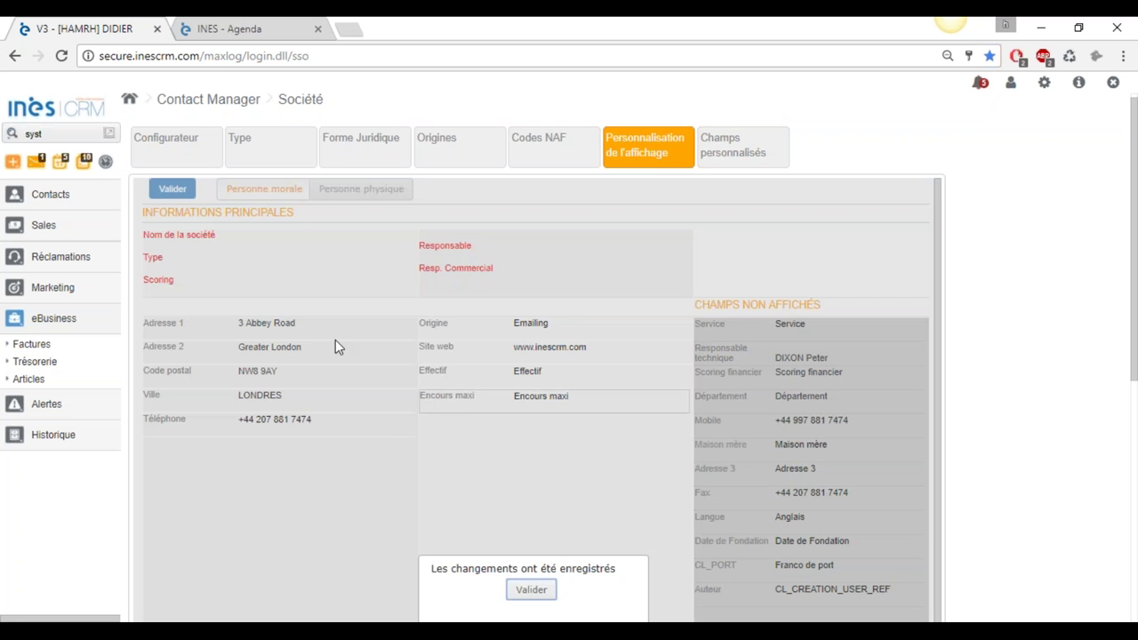
left_click(531, 589)
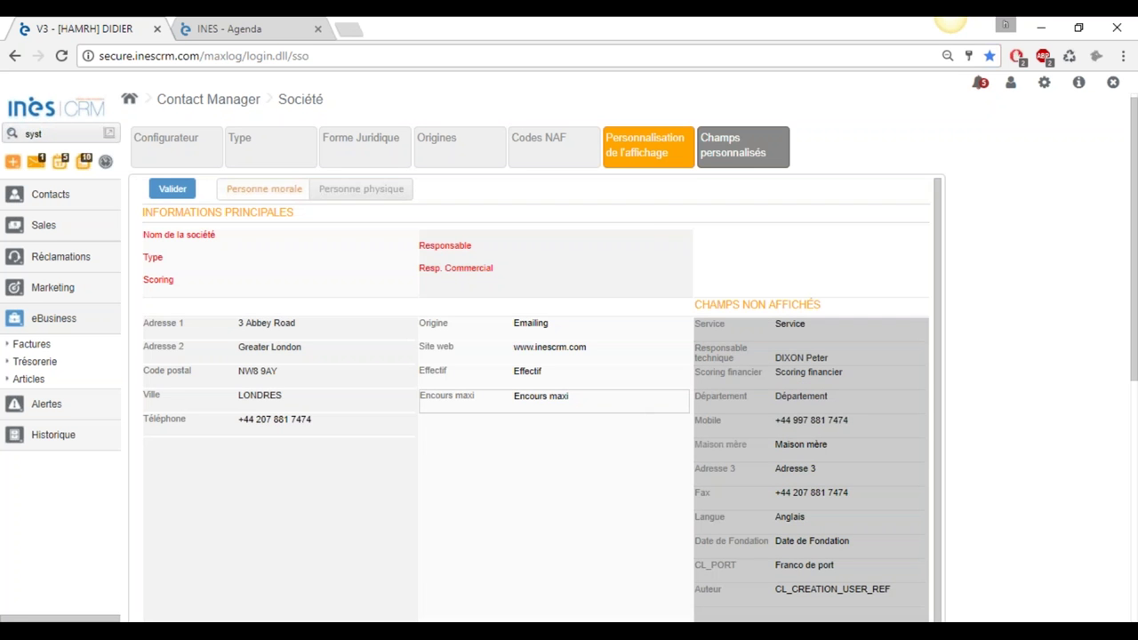
- Start a new custom company field titled "A - Activité" in the Société de Services group
left_click(742, 147)
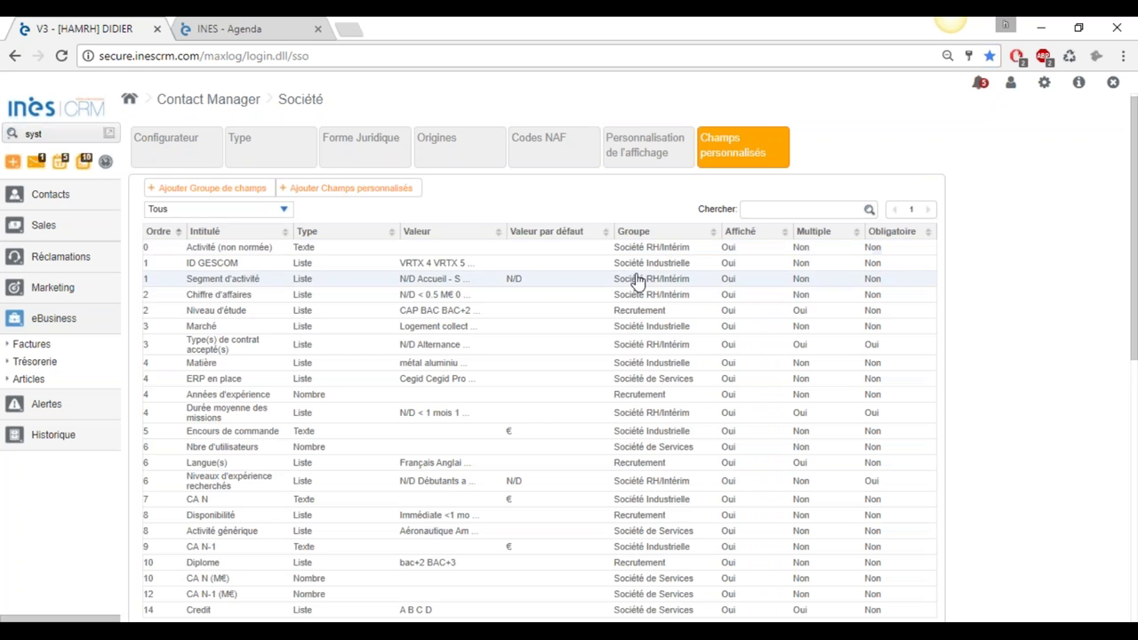
left_click(414, 188)
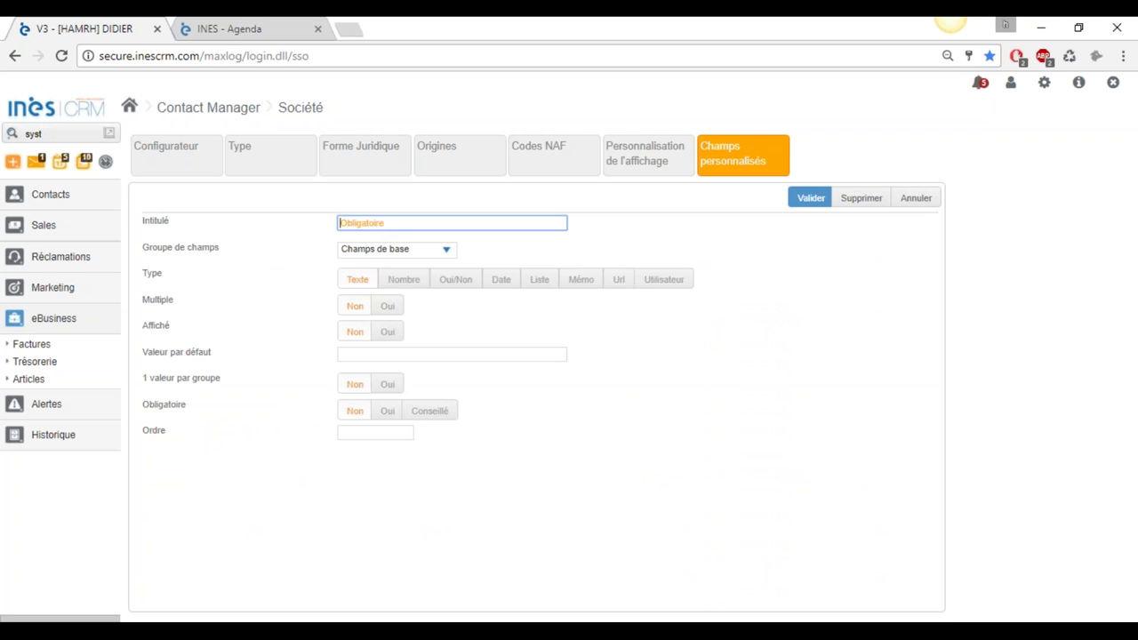
key("Caps_Lock")
type("A -")
key("Caps_Lock")
type("Activité")
left_click(399, 255)
left_click(421, 307)
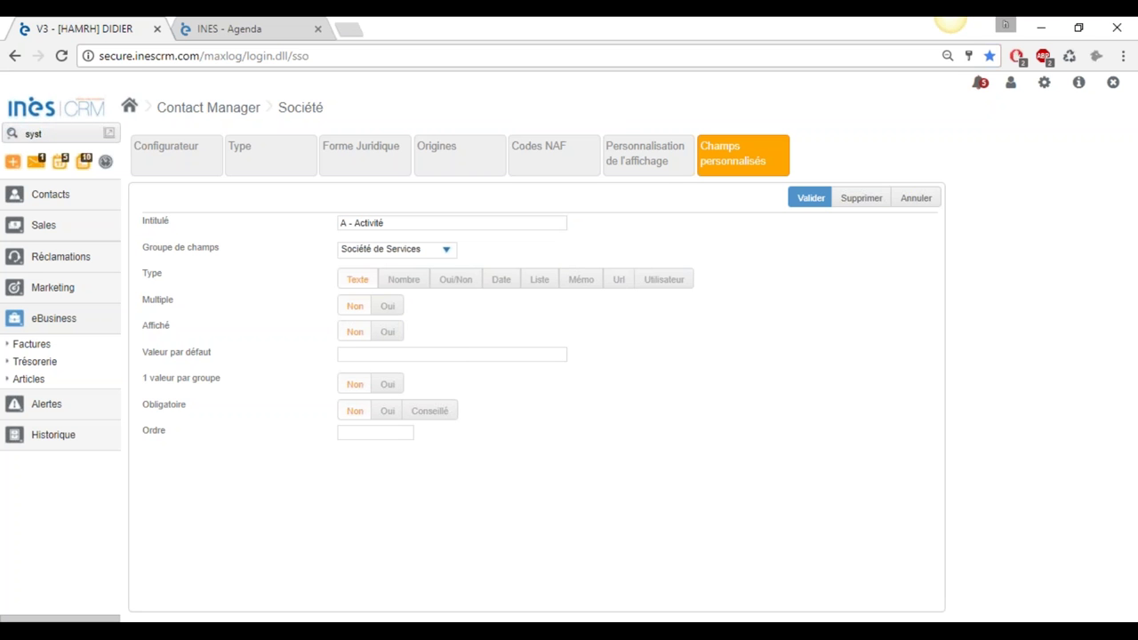
- Make the field a displayed list with the values A, B, C and D that allows multiple choices, and save it
left_click(540, 279)
left_click(443, 348)
key("Caps_Lock")
type("A ")
type("B")
key("Return")
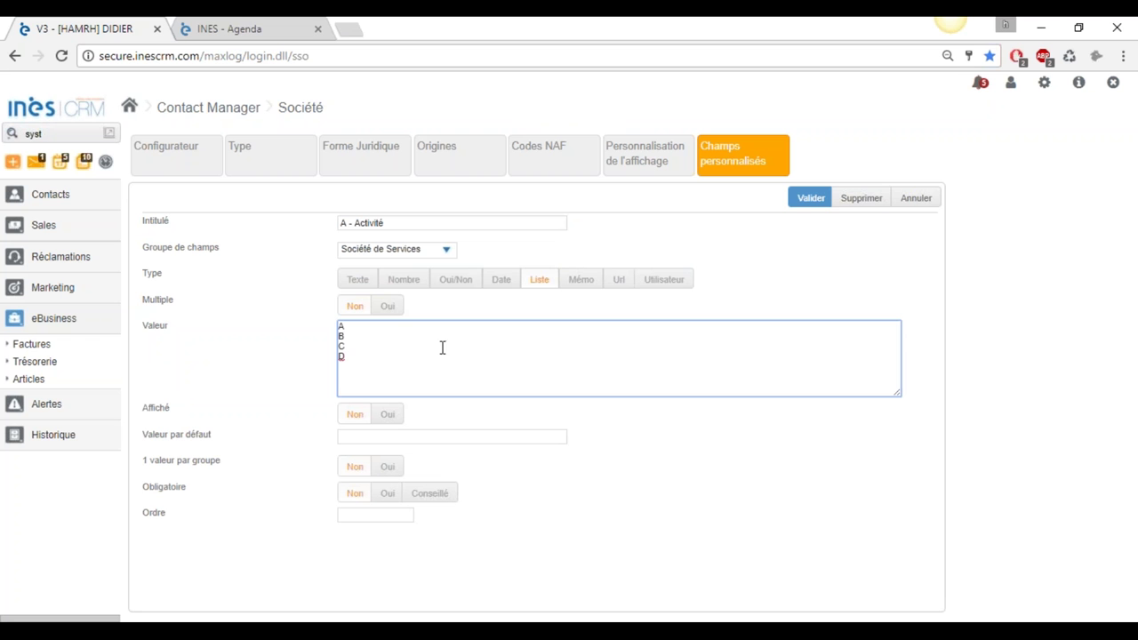
left_click(388, 308)
left_click(389, 415)
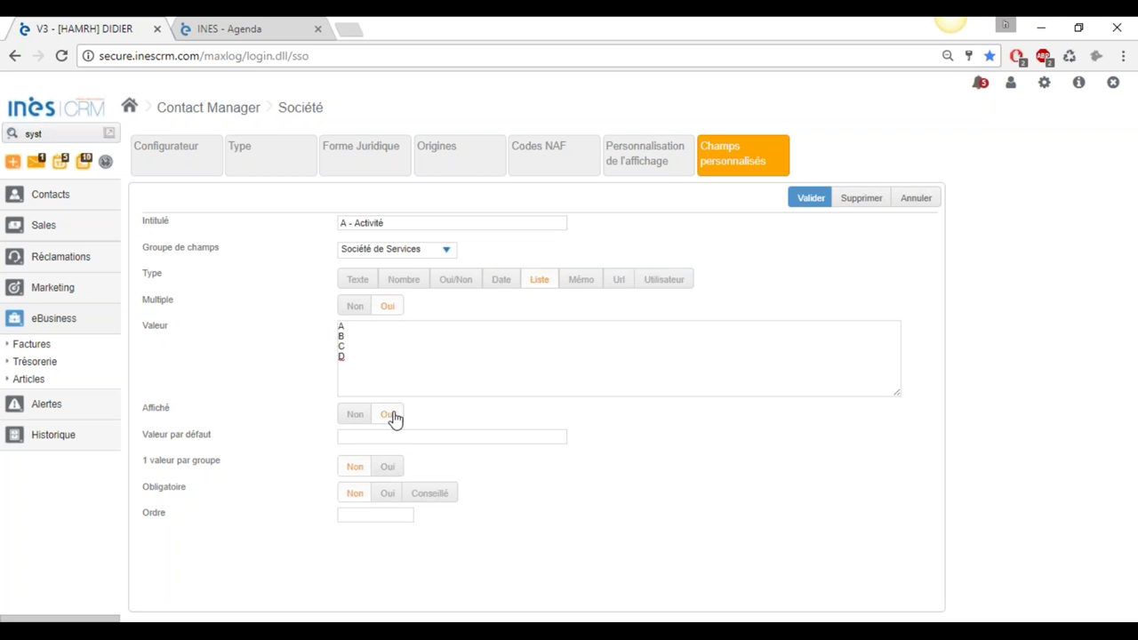
left_click(811, 202)
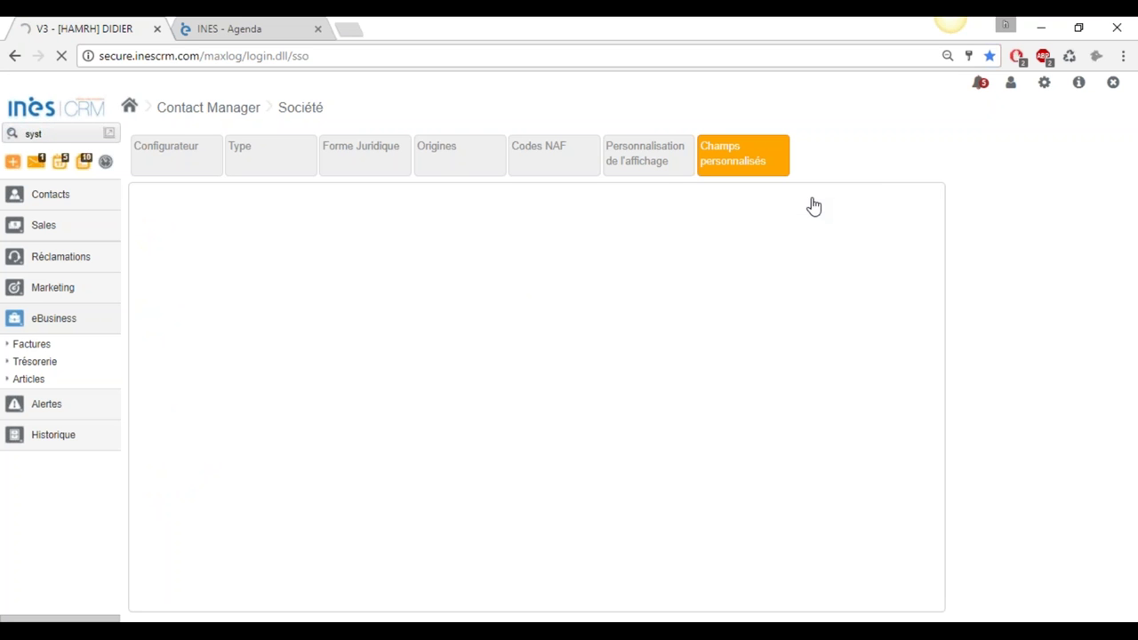
left_click(734, 130)
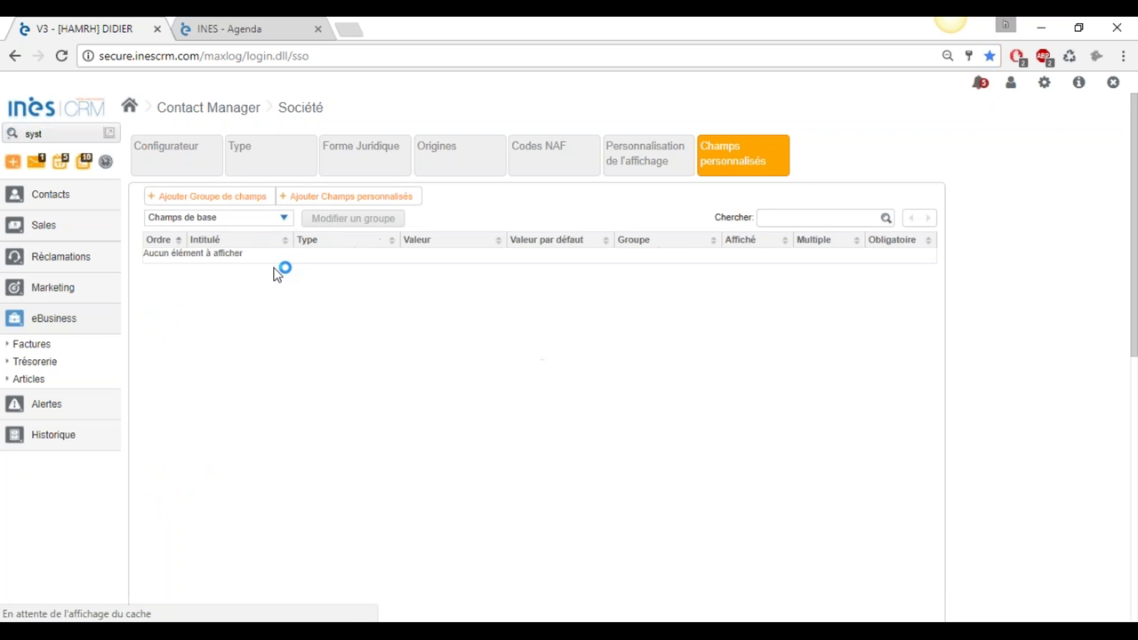
- Reopen the 3D SYSTEMS record from the history and set its A - Activité field to A and B
left_click(60, 439)
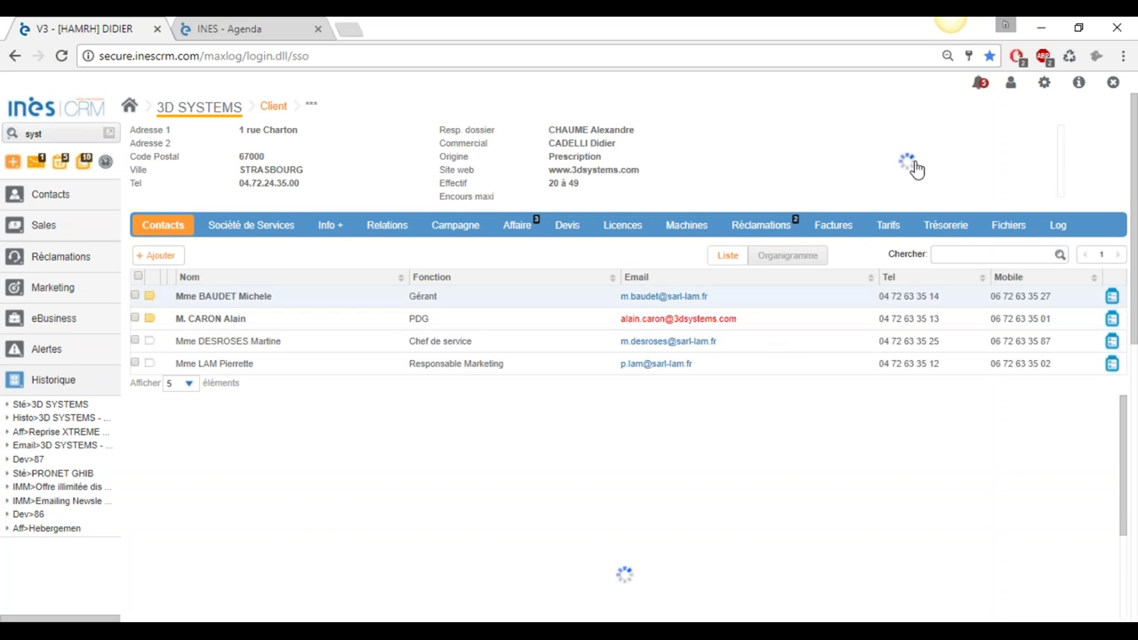
scroll(969, 171, "down", 1)
scroll(969, 171, "down", 2)
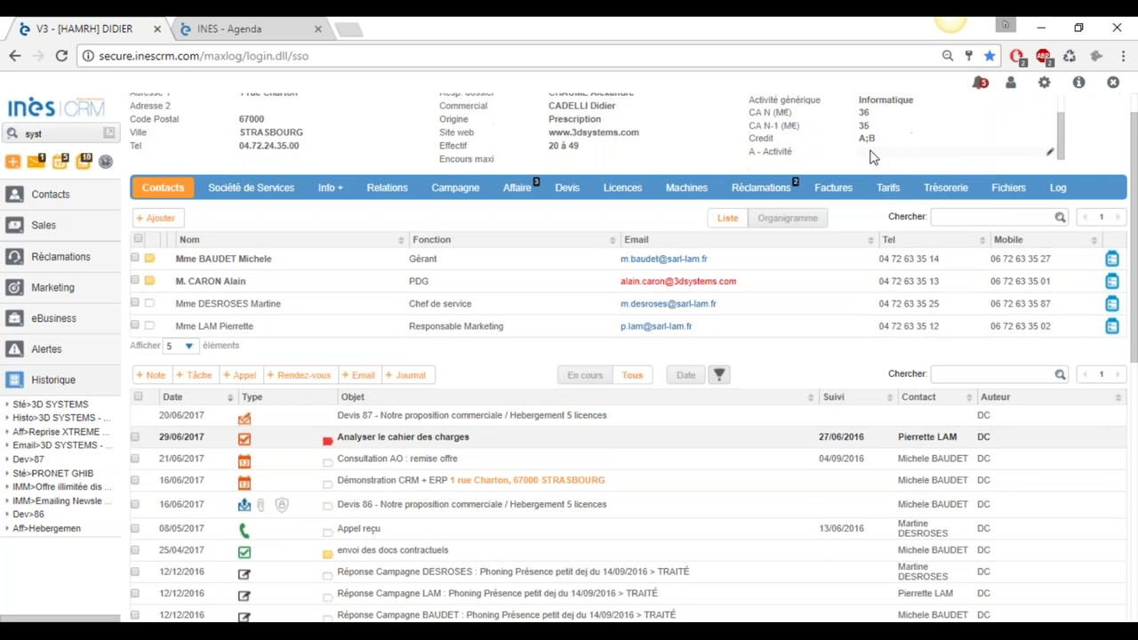
left_click(876, 156)
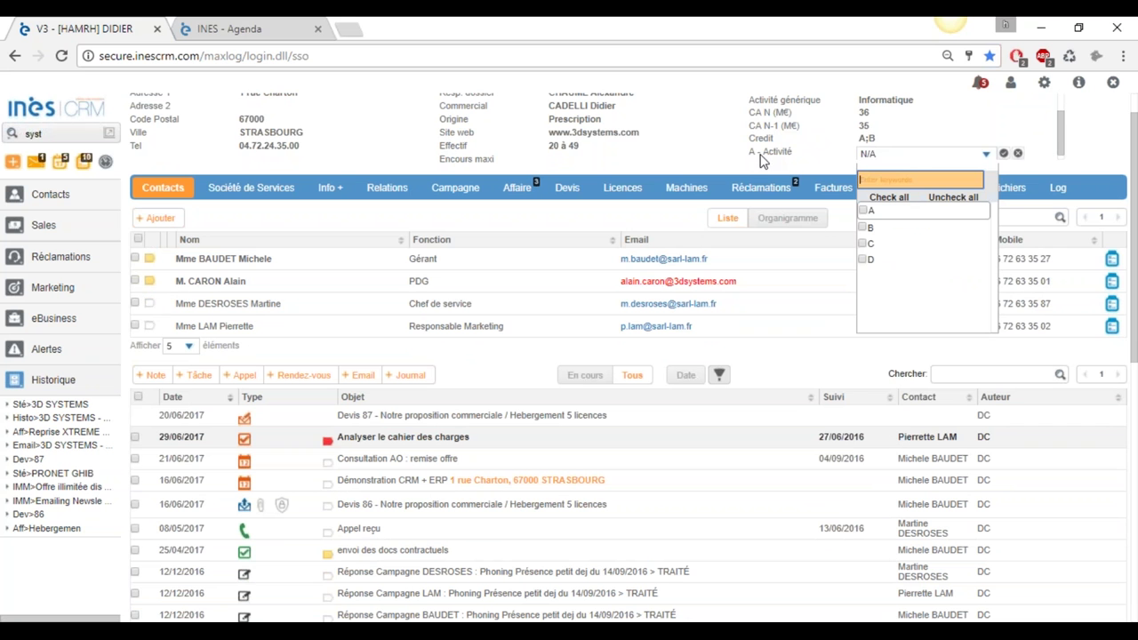
left_click(862, 210)
left_click(866, 228)
left_click(1004, 153)
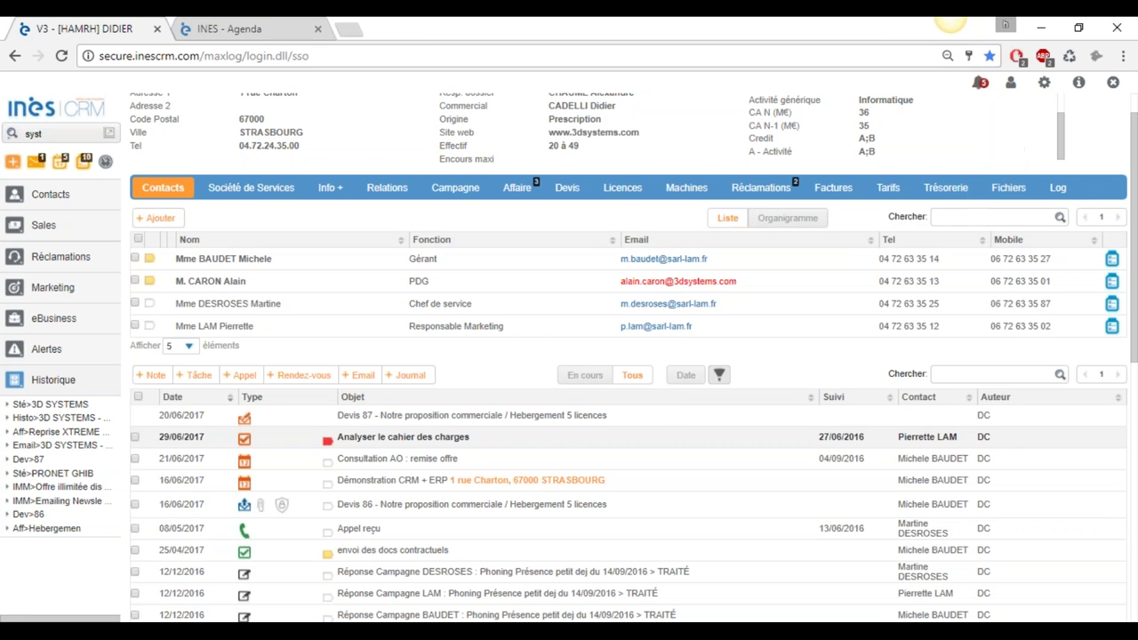
- Change the A - Activité selection of 3D SYSTEMS to A and C
left_click(885, 195)
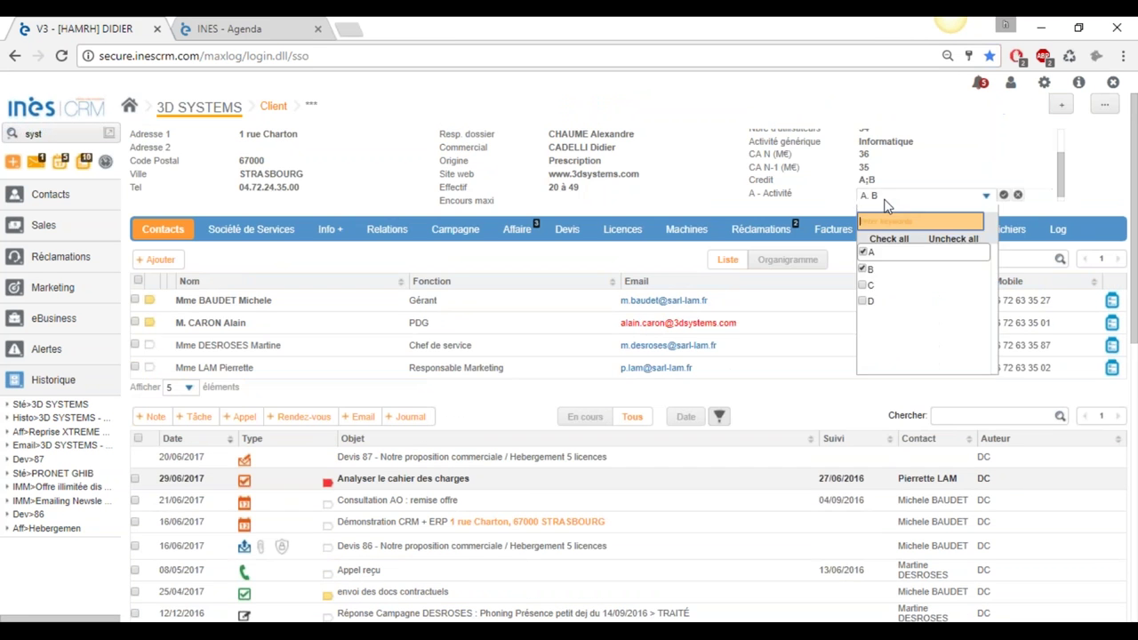
left_click(862, 284)
left_click(863, 266)
left_click(1003, 194)
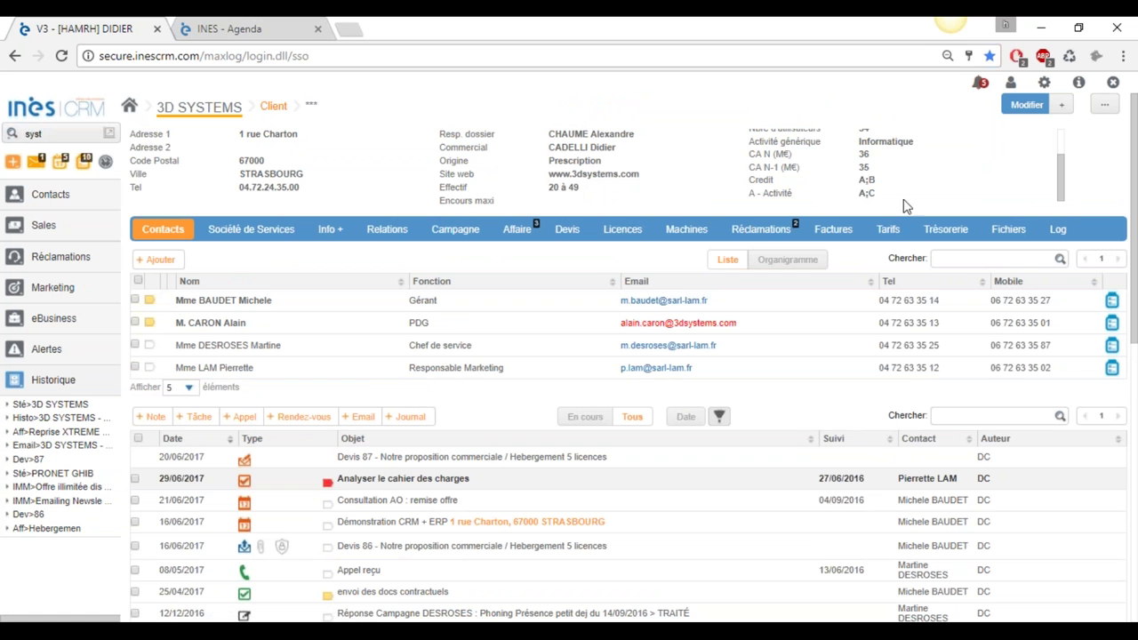
- Open the Google map for 3D SYSTEMS and show the surrounding companies of type Client and Prospect
scroll(898, 168, "up", 2)
scroll(897, 169, "down", 1)
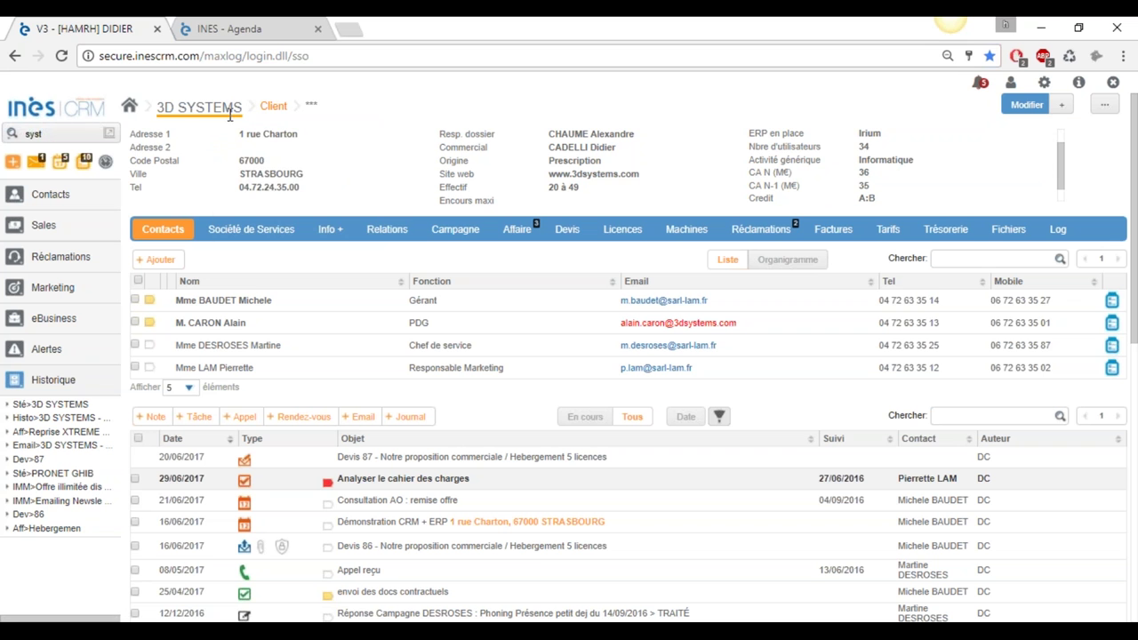
mouse_move(233, 110)
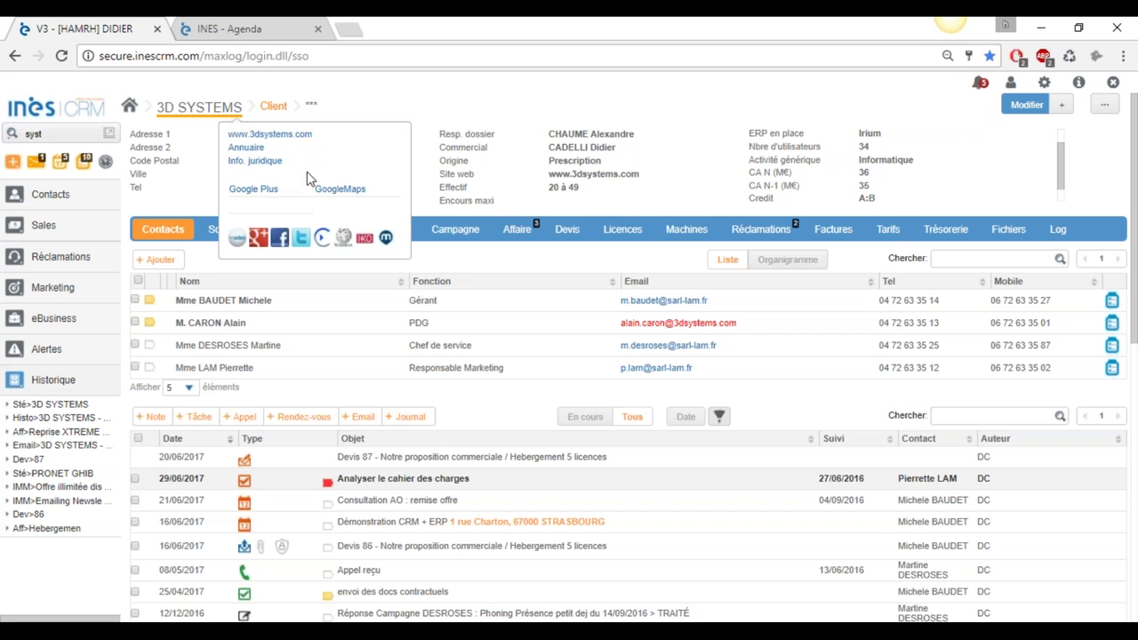
left_click(338, 189)
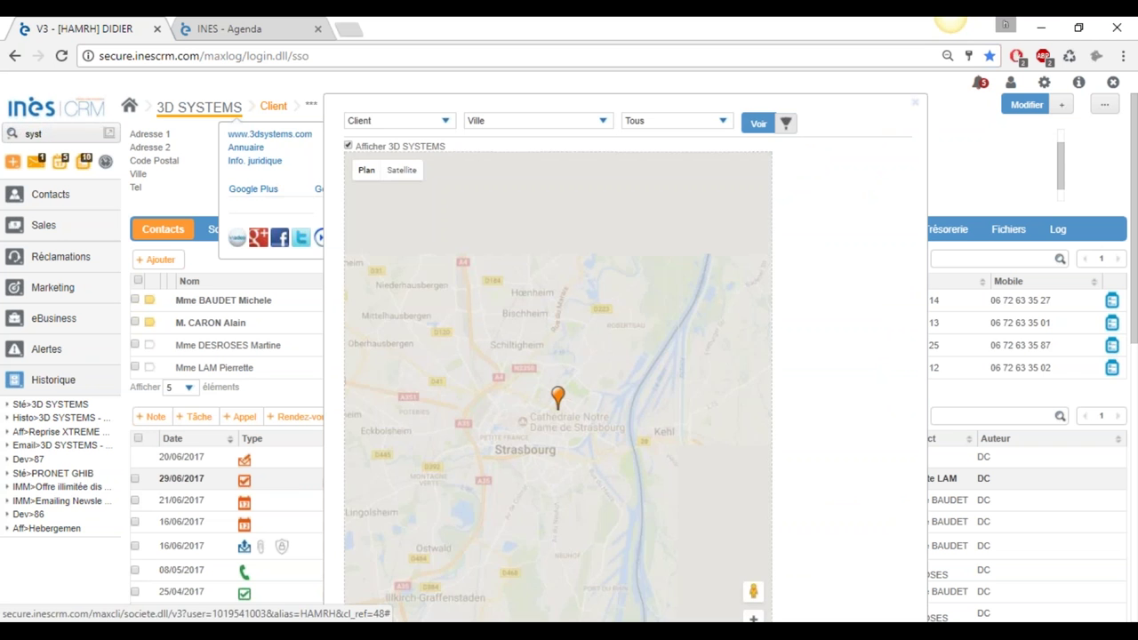
left_click(444, 121)
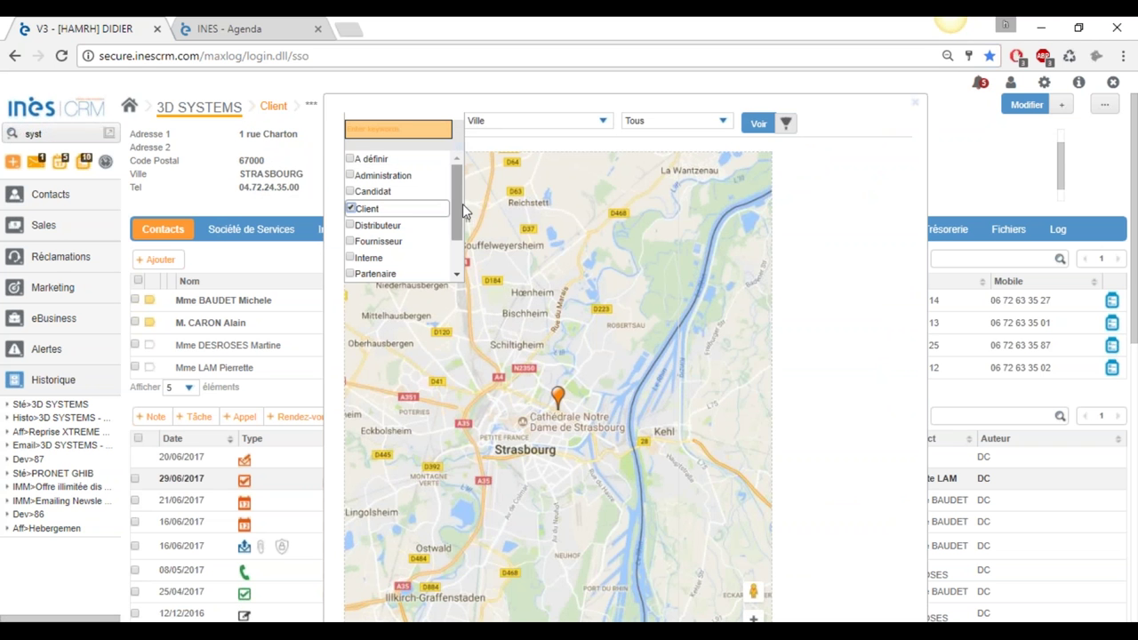
scroll(464, 243, "down", 2)
left_click(372, 257)
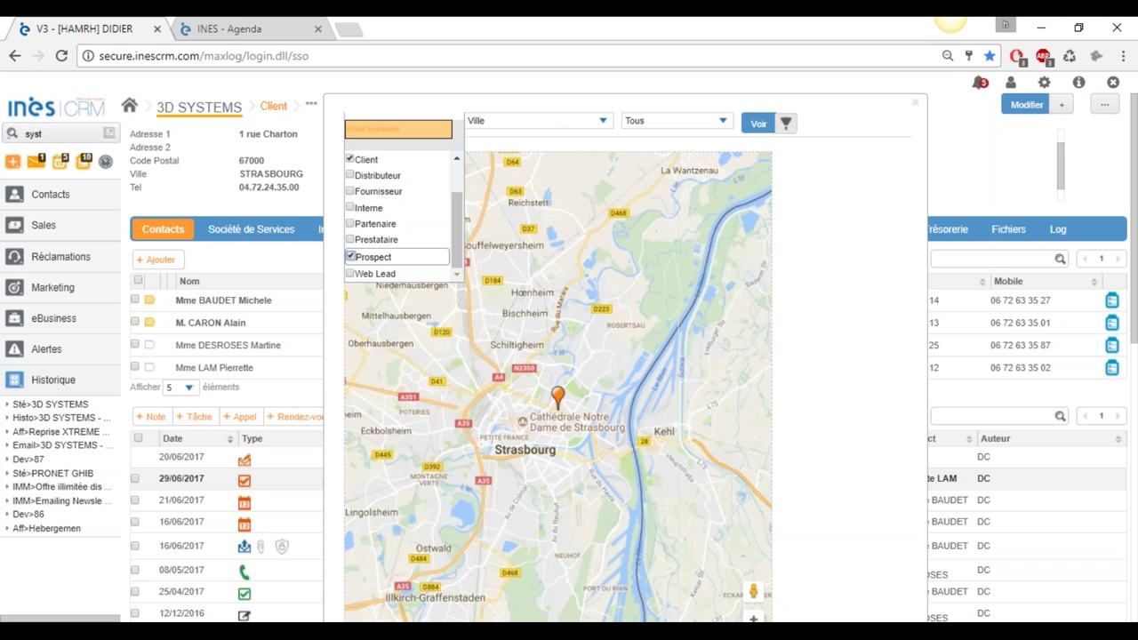
left_click(759, 123)
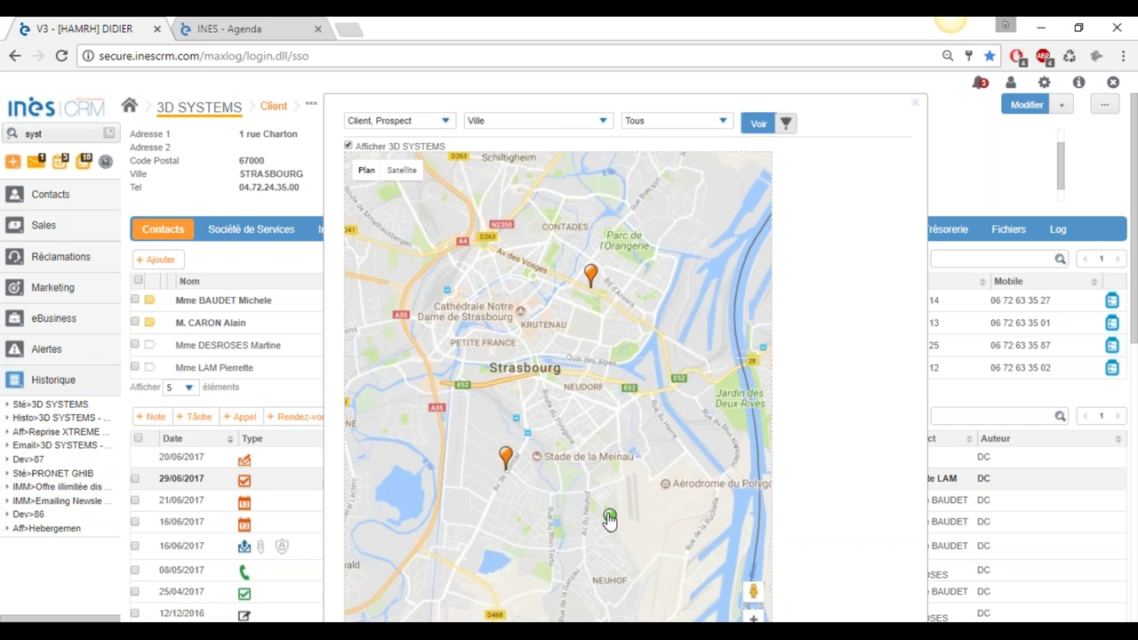
- Show the details of the prospect LEE SA on the map and open its linked page
left_click(610, 519)
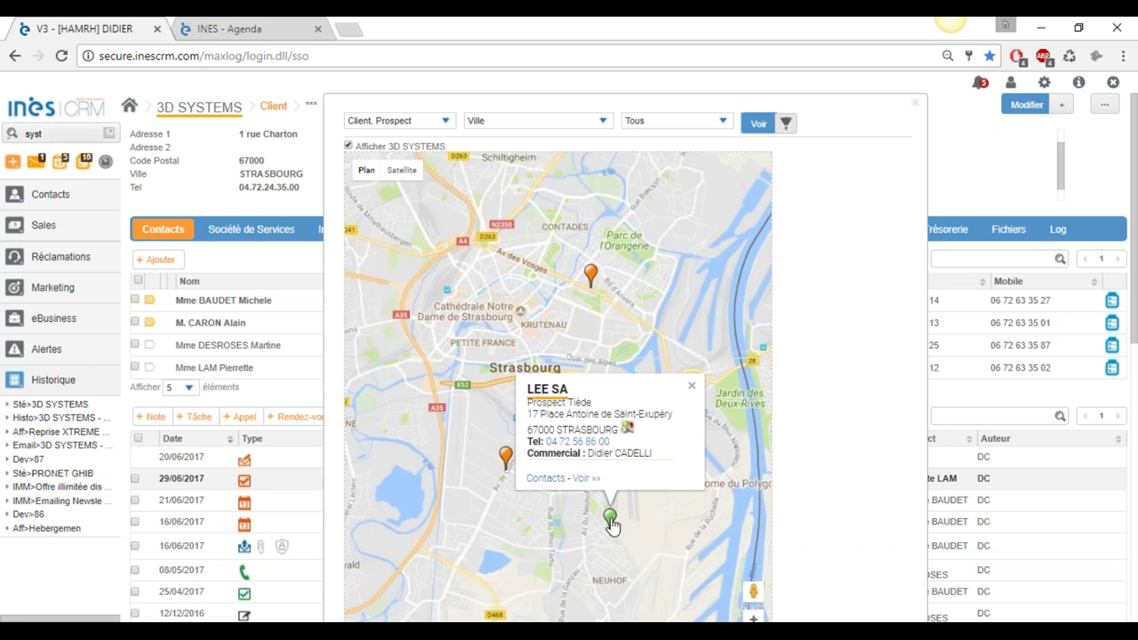
right_click(584, 483)
key("Escape")
left_click(584, 480)
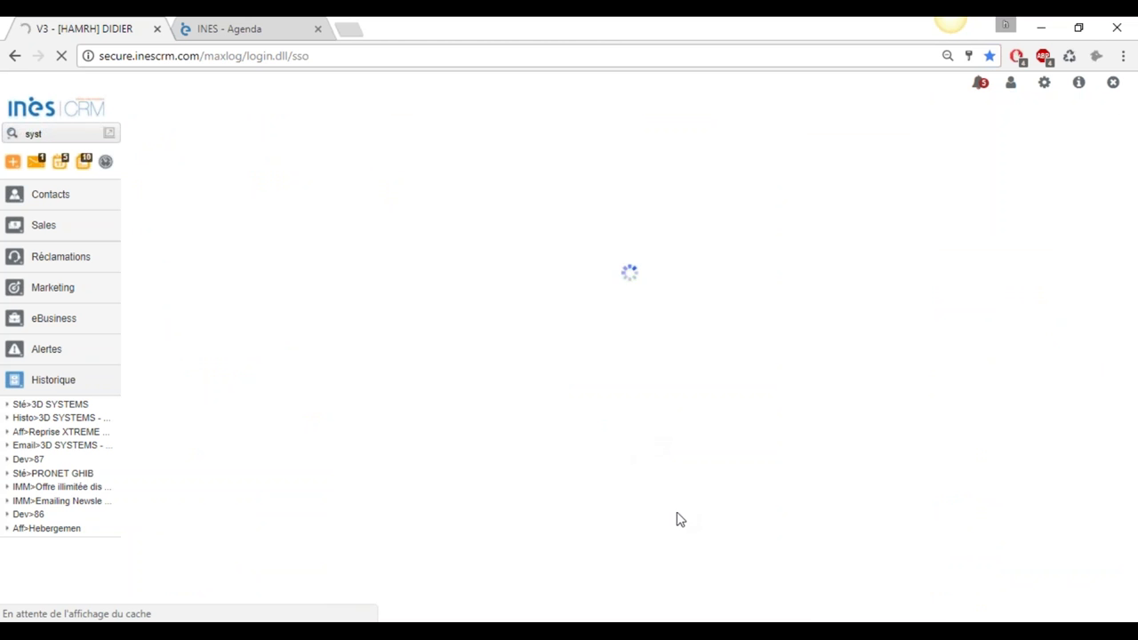
- Switch to the slide presentation and advance from the Démonstration slide to the Mobilité slide
left_click(634, 633)
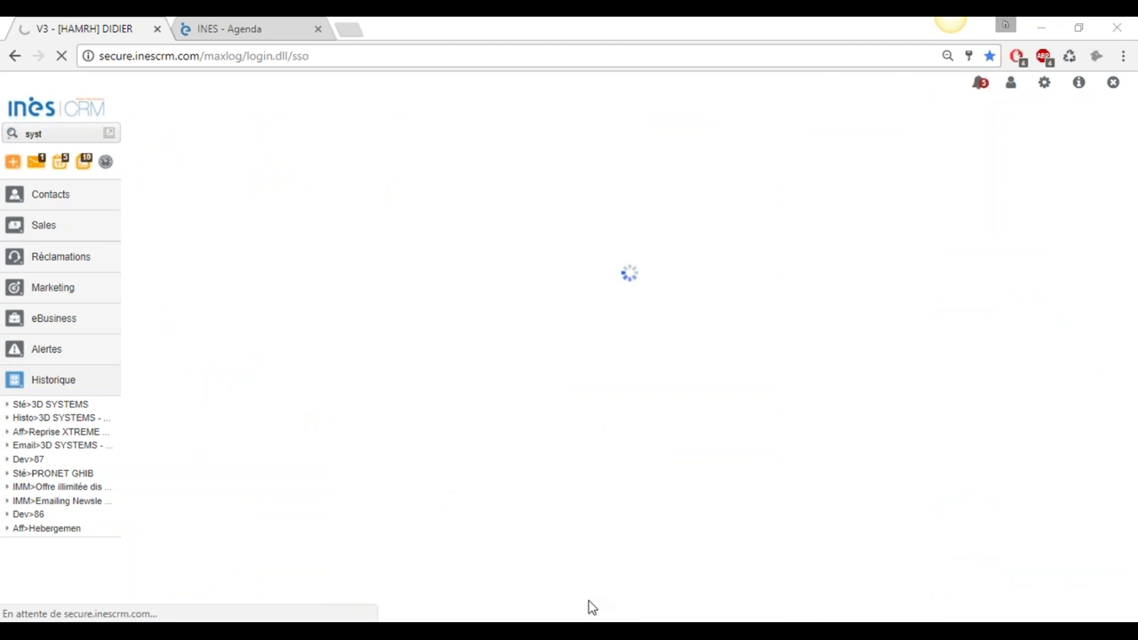
mouse_move(633, 633)
left_click(685, 602)
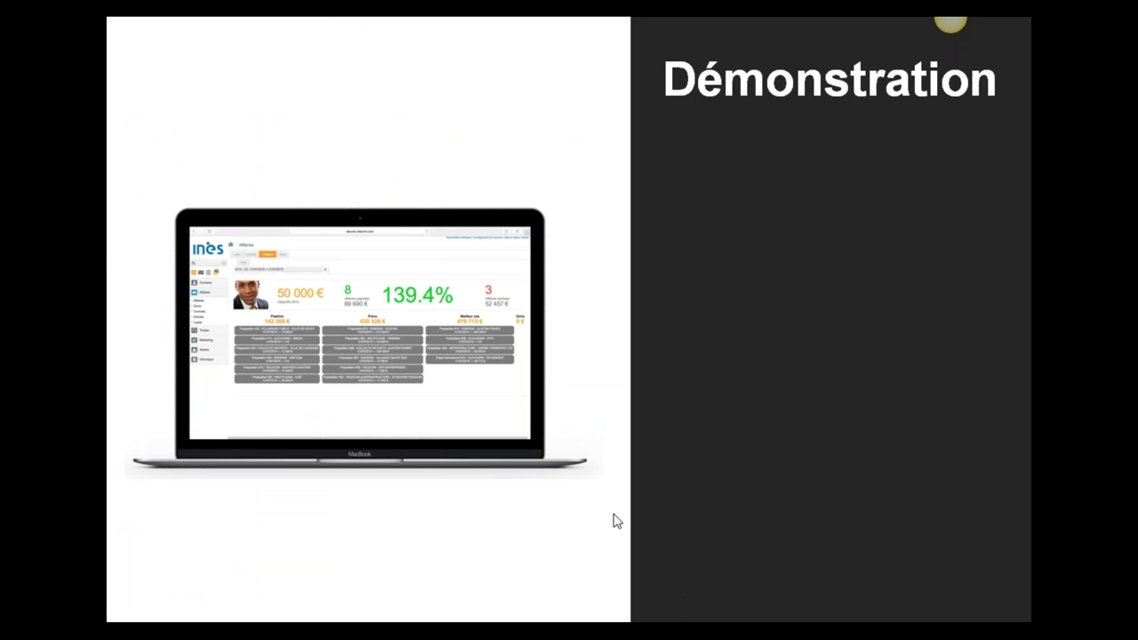
key("Right")
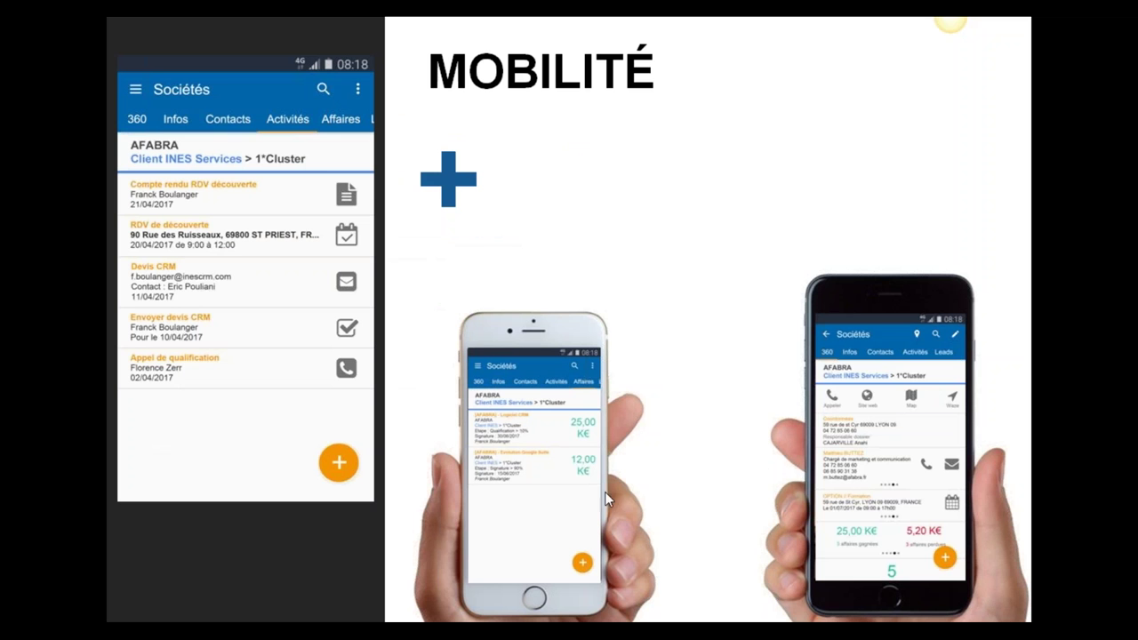